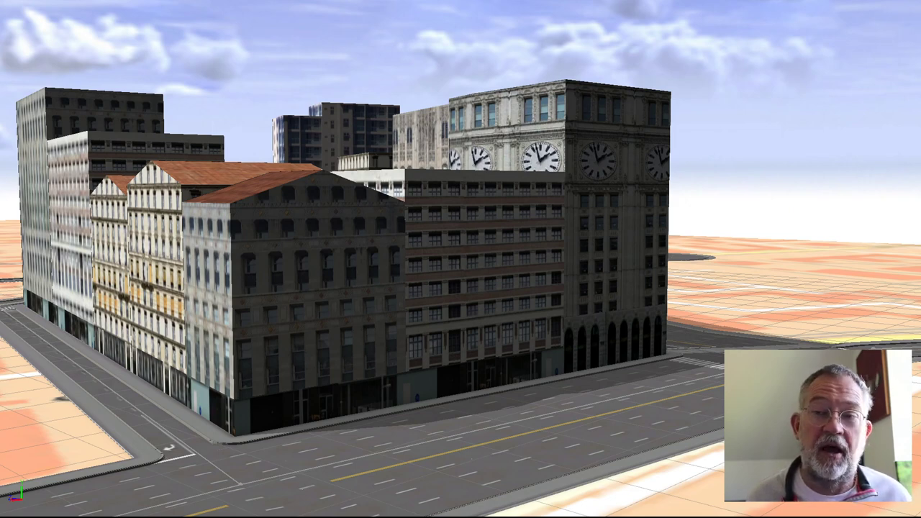
Step: Switch to CityEngine, dismiss the welcome window and create a CityEngine project named test_1 in the default location
key(alt+Tab)
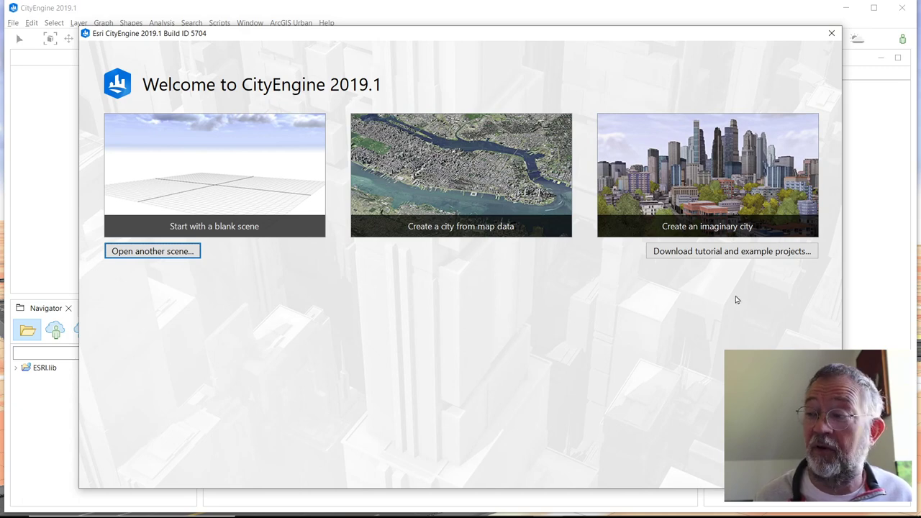
click(832, 35)
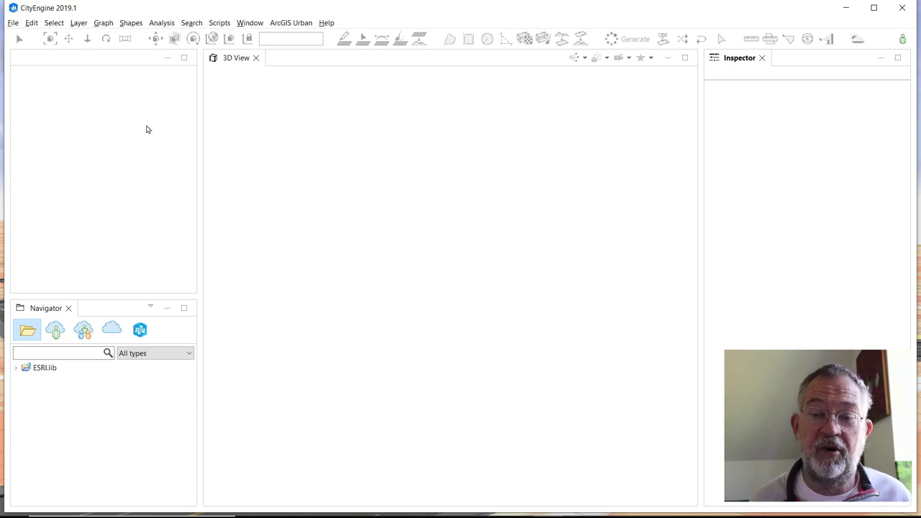
click(13, 26)
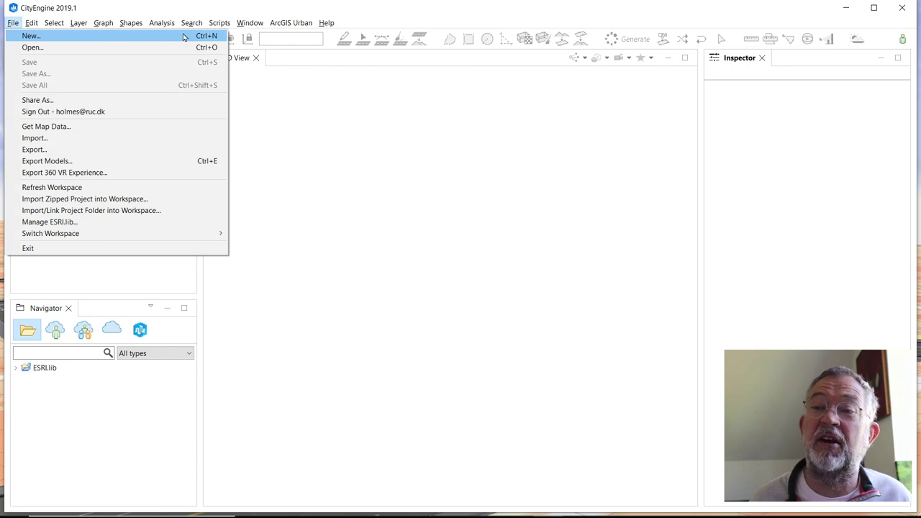
click(150, 41)
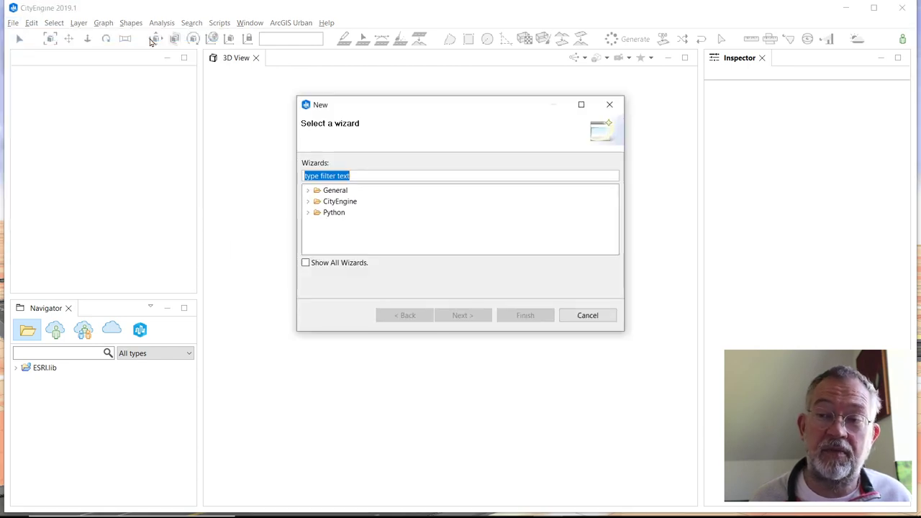
click(309, 202)
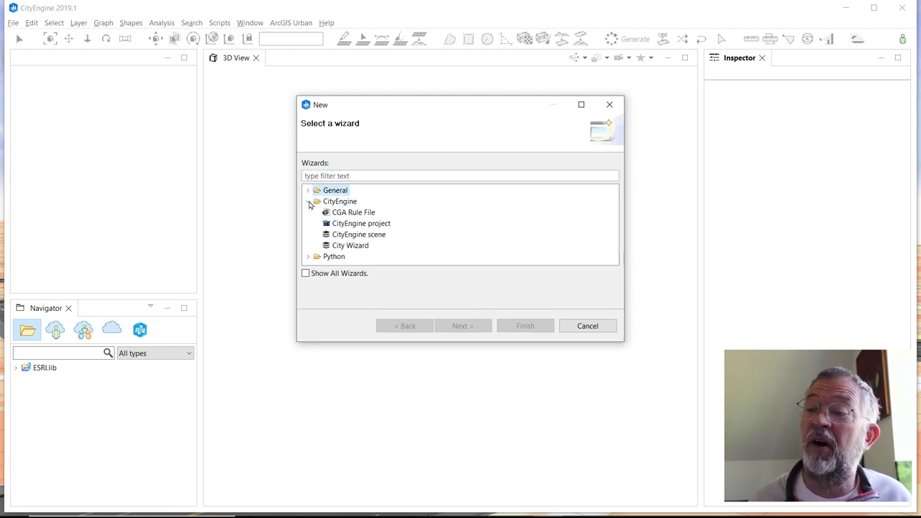
click(337, 226)
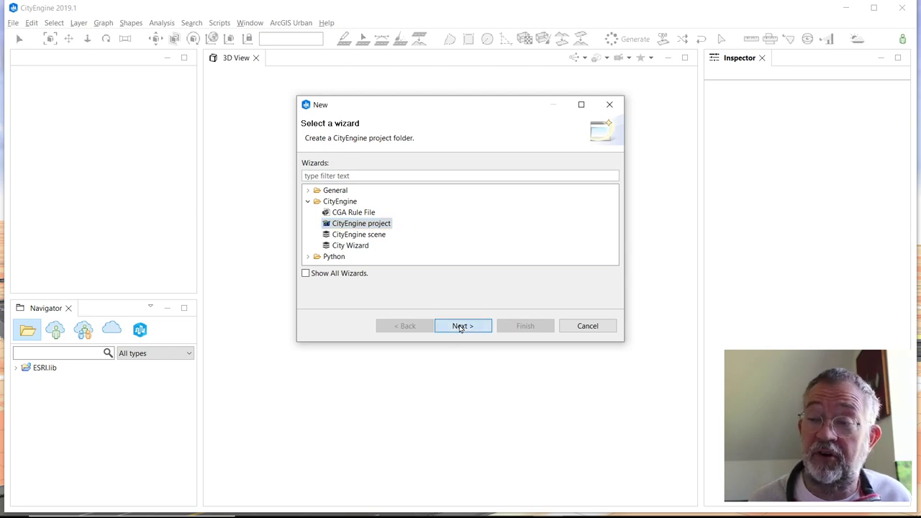
click(461, 328)
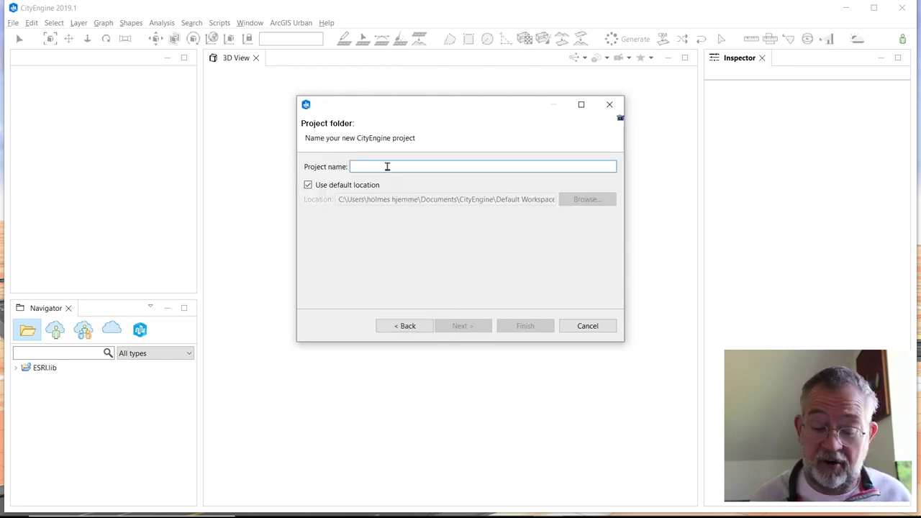
text(test)
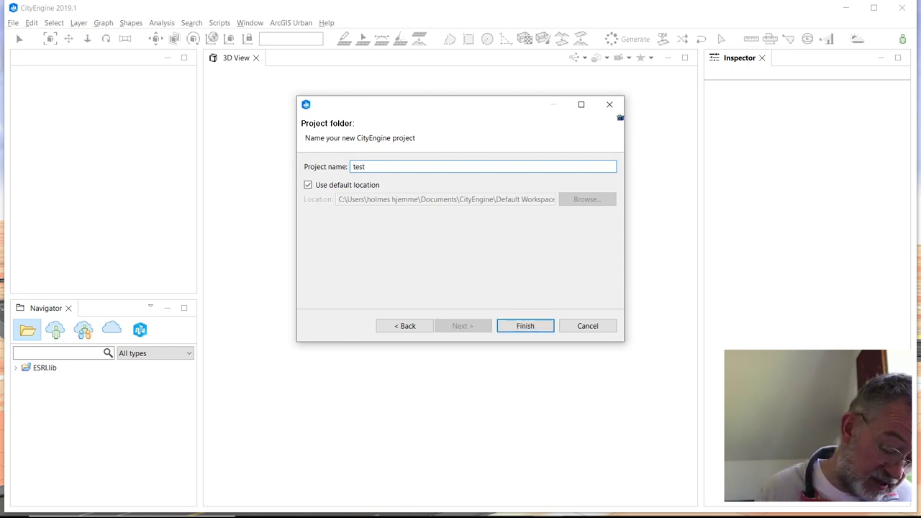
text(_1)
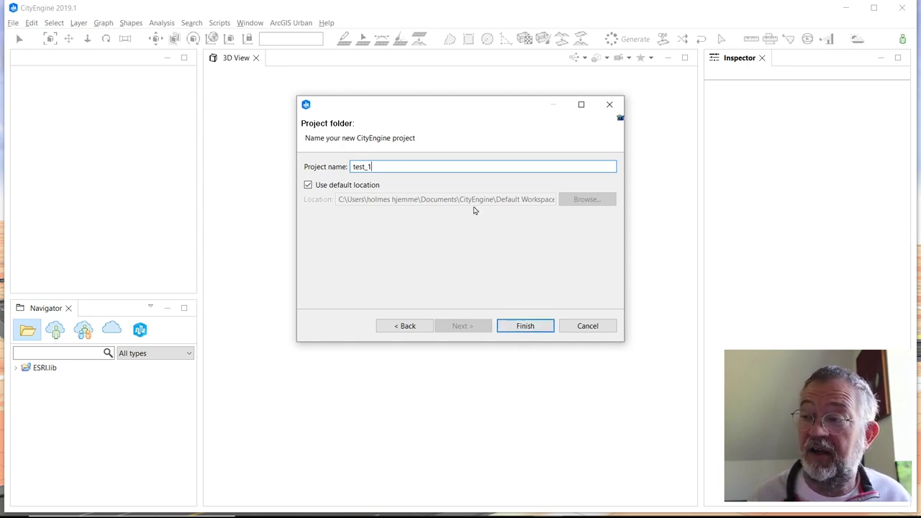
click(532, 328)
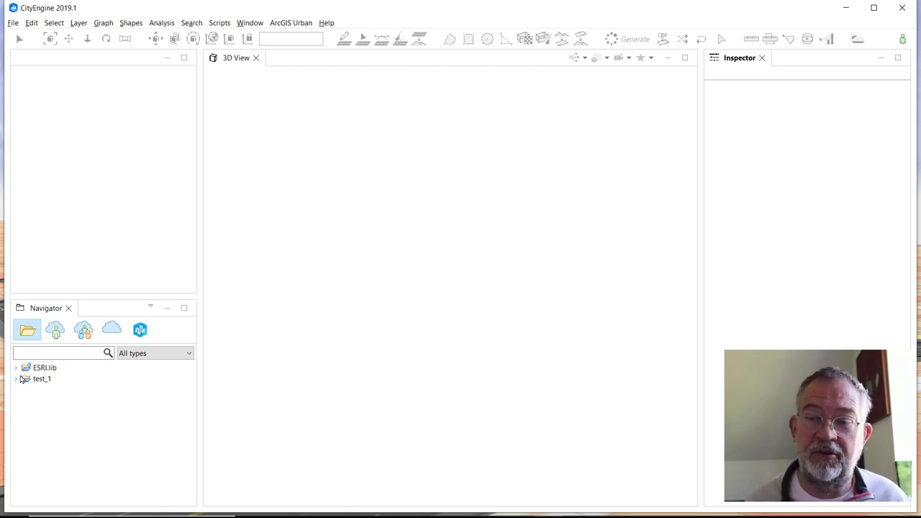
Step: Start a new CityEngine scene in the test_1 project's scenes folder
click(14, 23)
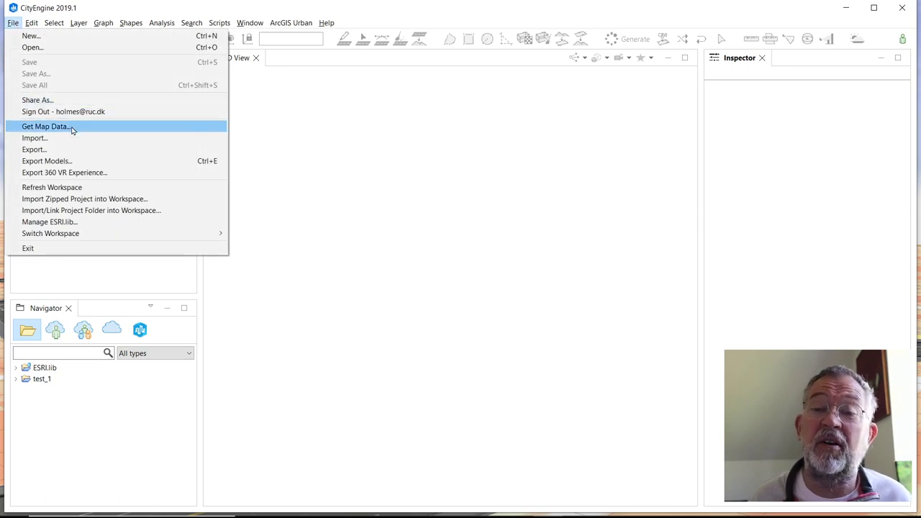
click(175, 37)
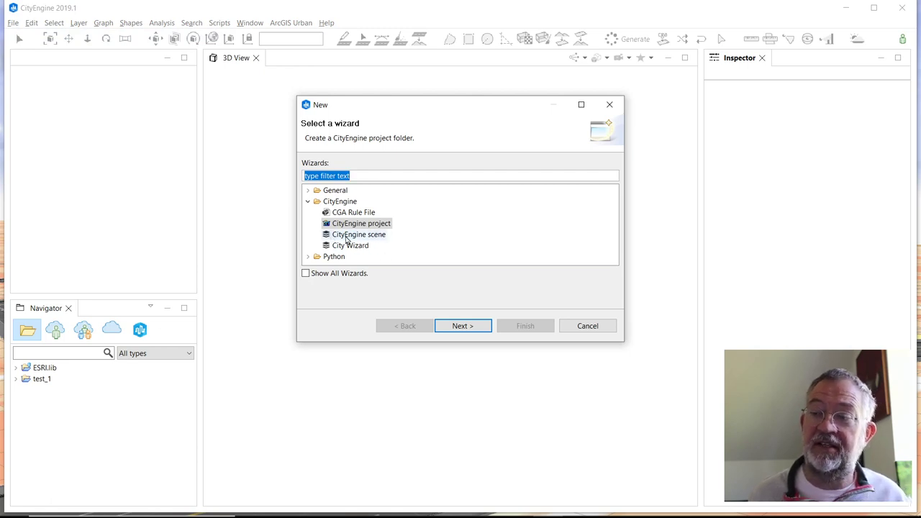
click(348, 240)
click(472, 327)
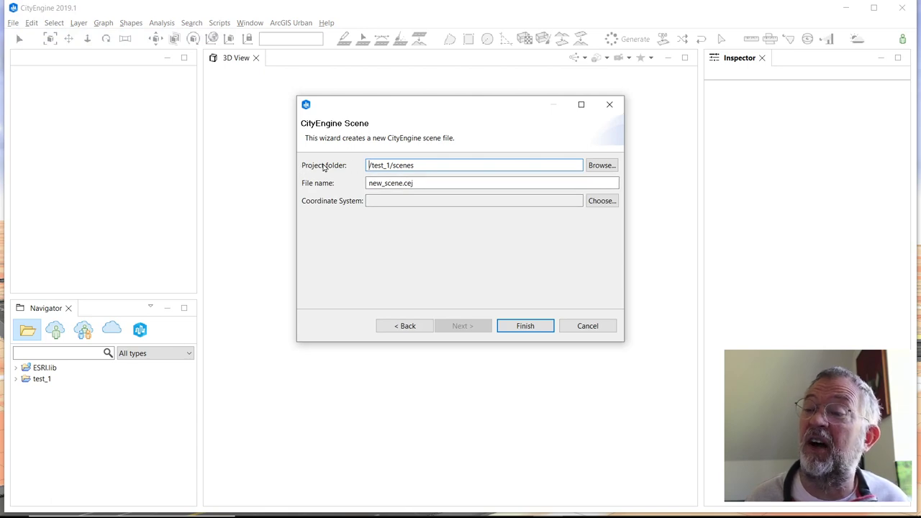
click(365, 164)
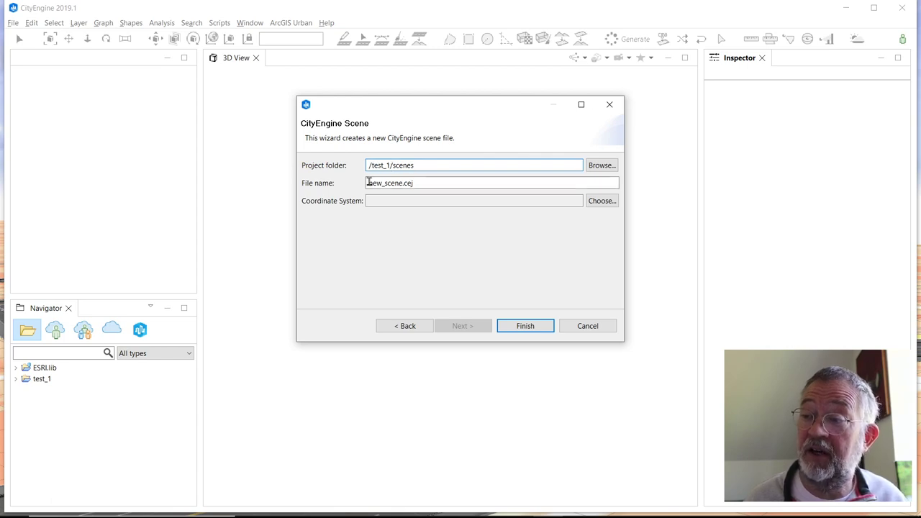
Step: Replace the new scene's default file name with aa_bul.cej
drag(405, 183, 335, 181)
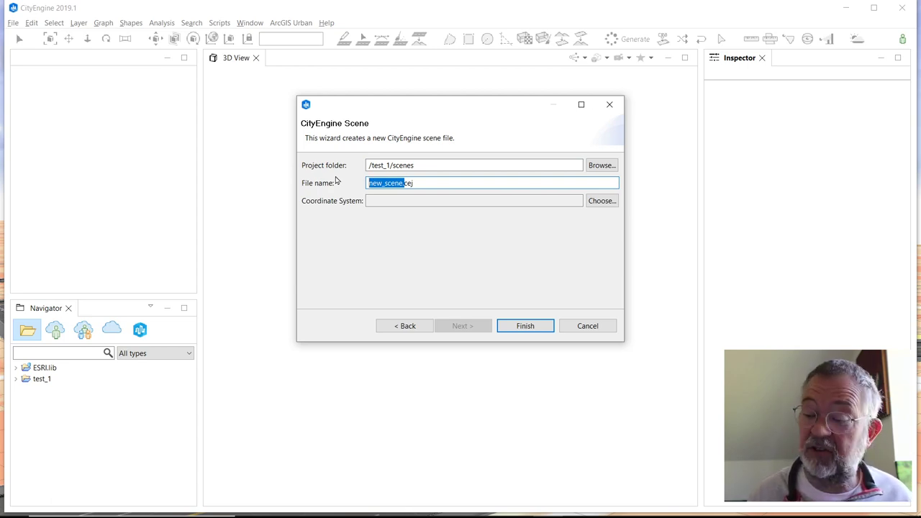
key(BackSpace)
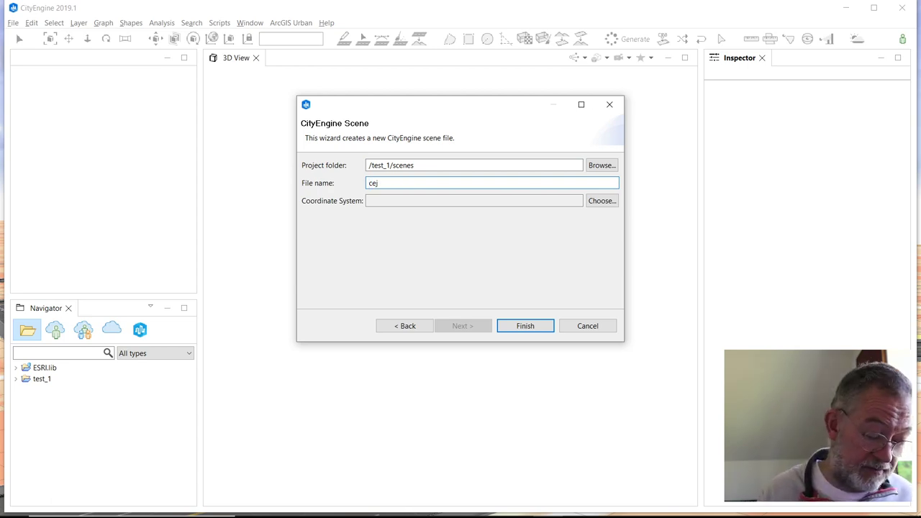
text(aa)
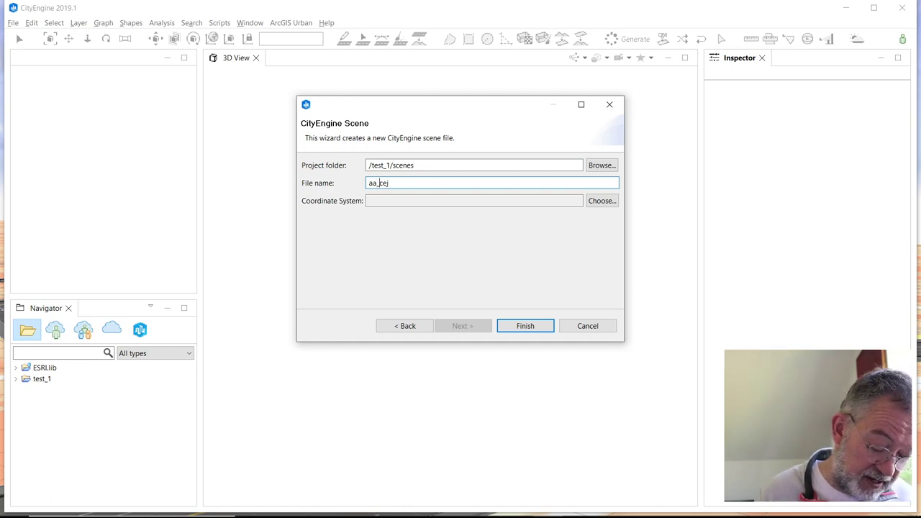
text(_bu)
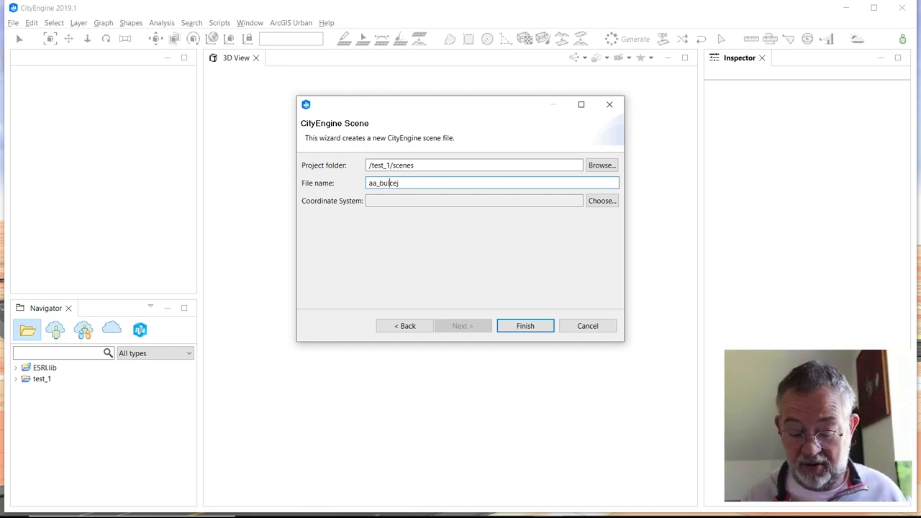
text(l)
key(BackSpace)
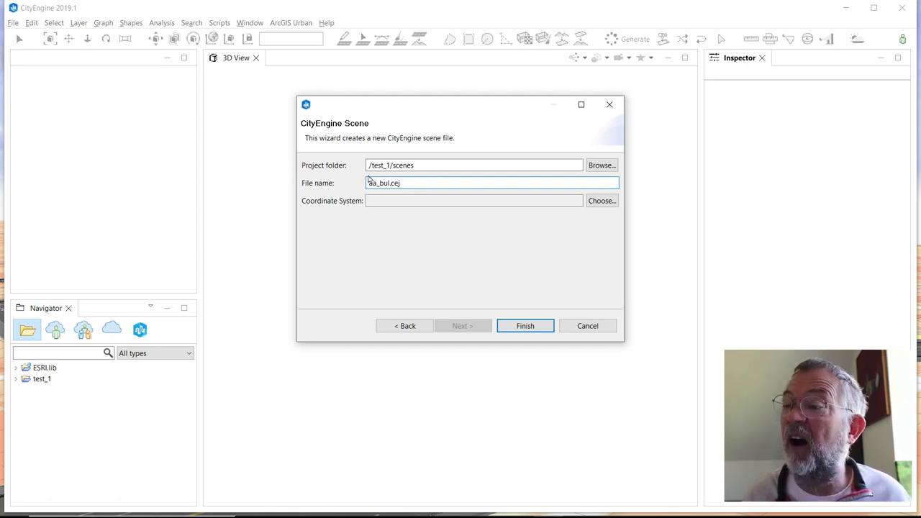
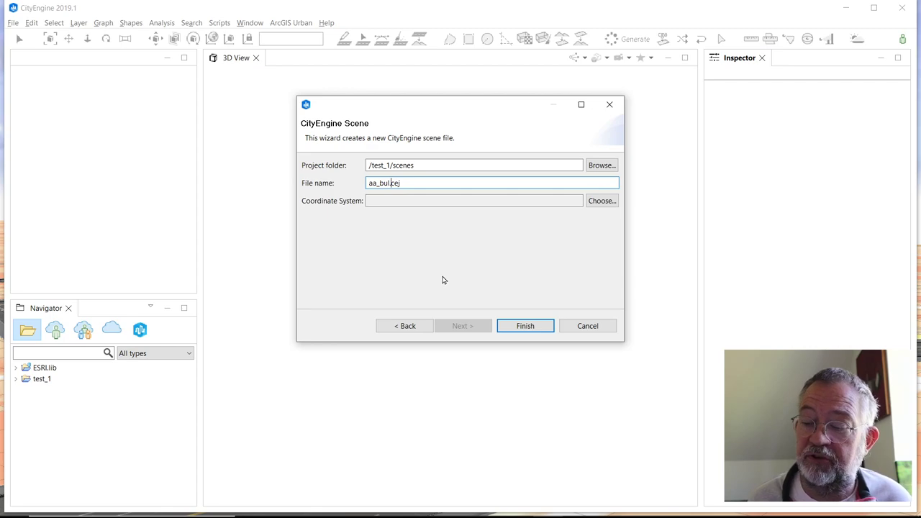
Step: Switch to Firefox and open MangoMap's "What UTM Zone am I in ?" interactive map from the search results
key(alt+Tab)
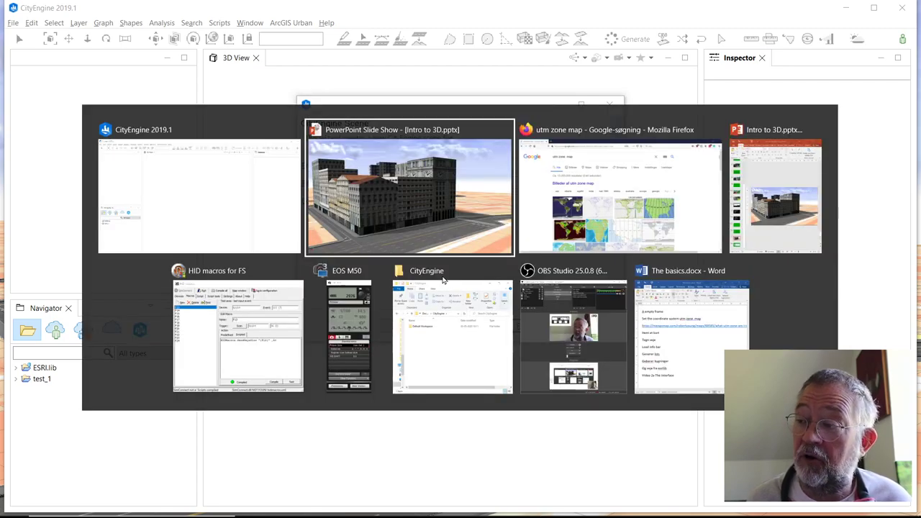
key(alt+Tab)
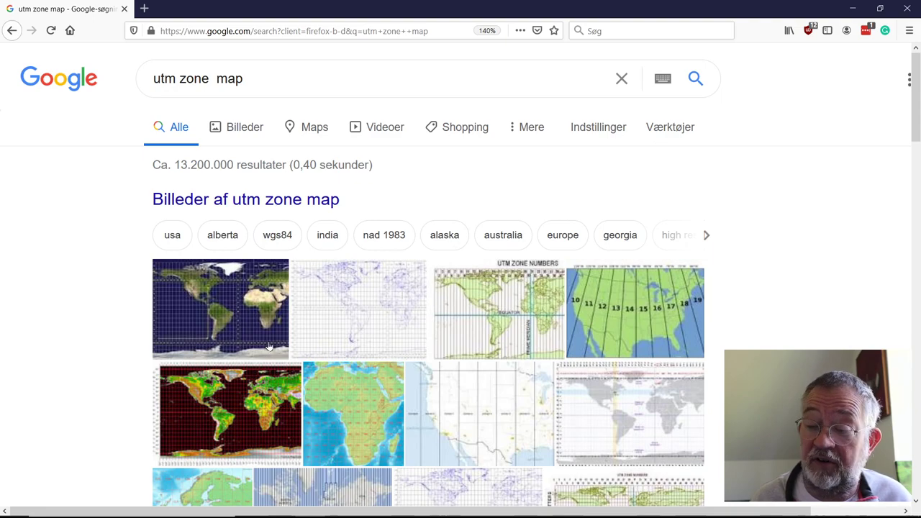
scroll(270, 346, down, 4)
scroll(189, 374, down, 7)
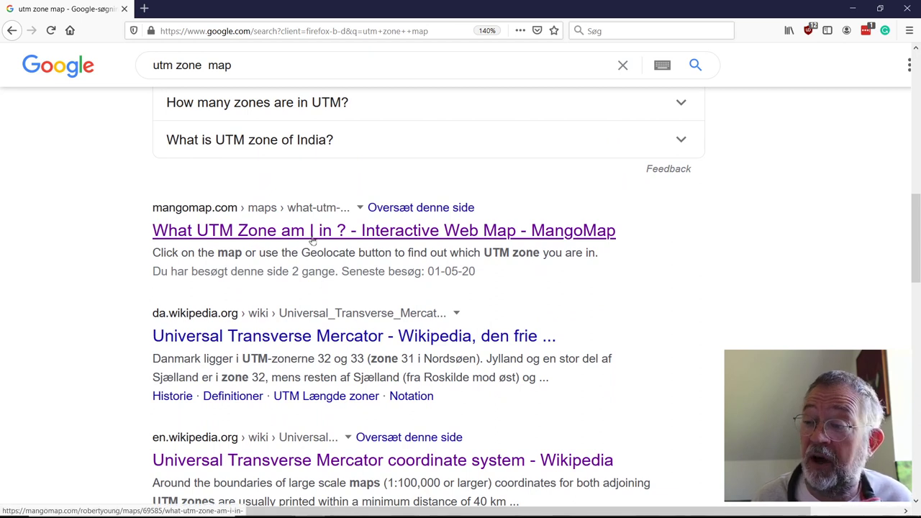
click(347, 232)
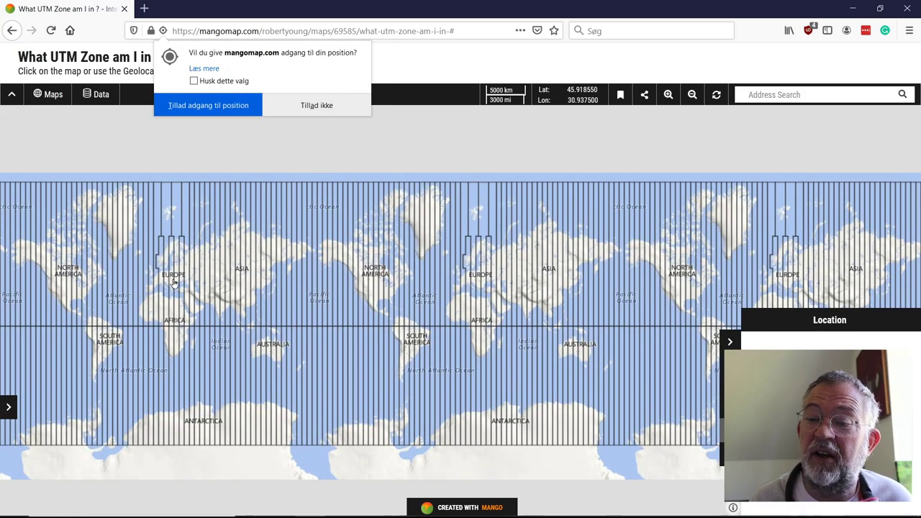
Step: Look up the UTM zone near Trelleborg, just east of Denmark's Zealand, on the interactive map
scroll(165, 279, up, 1)
scroll(164, 279, up, 2)
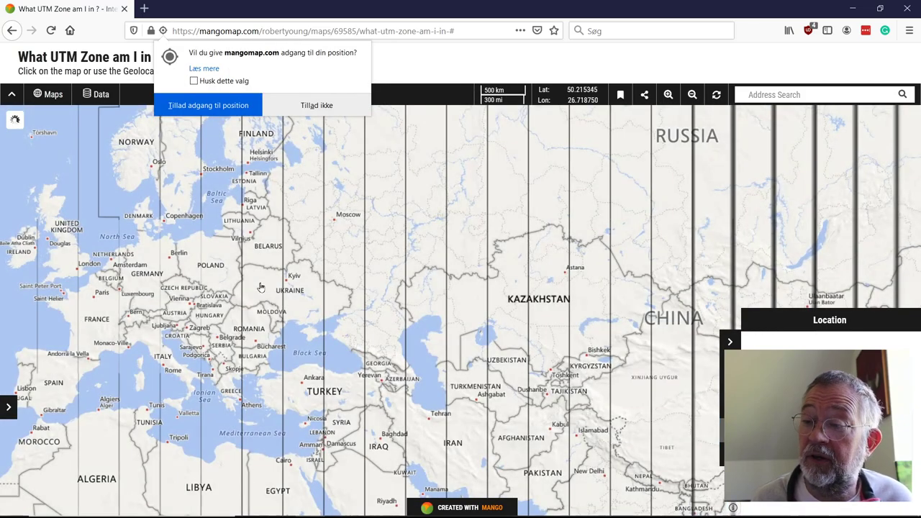
scroll(154, 232, up, 1)
scroll(154, 232, up, 2)
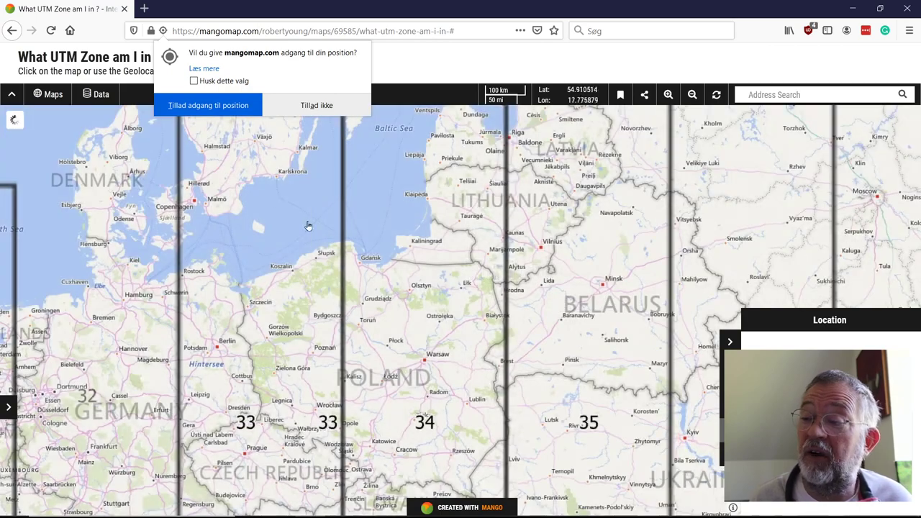
scroll(192, 210, up, 2)
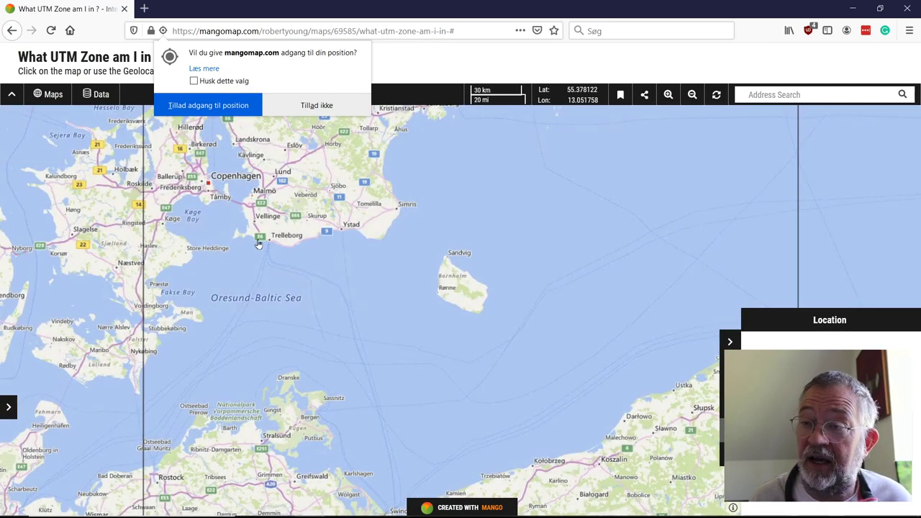
click(257, 247)
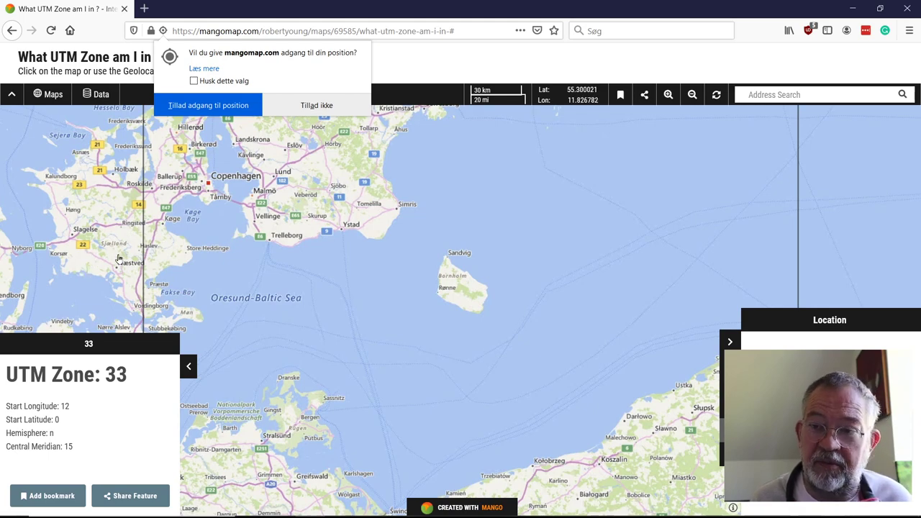
Step: Compare the UTM zones of western Denmark near Odense and the Baltic Sea east of Denmark
scroll(120, 259, down, 2)
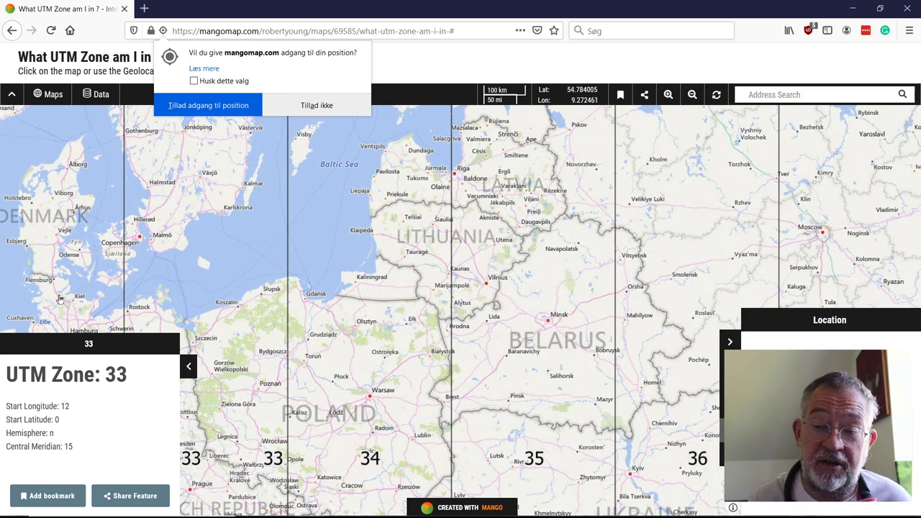
drag(115, 281, 292, 296)
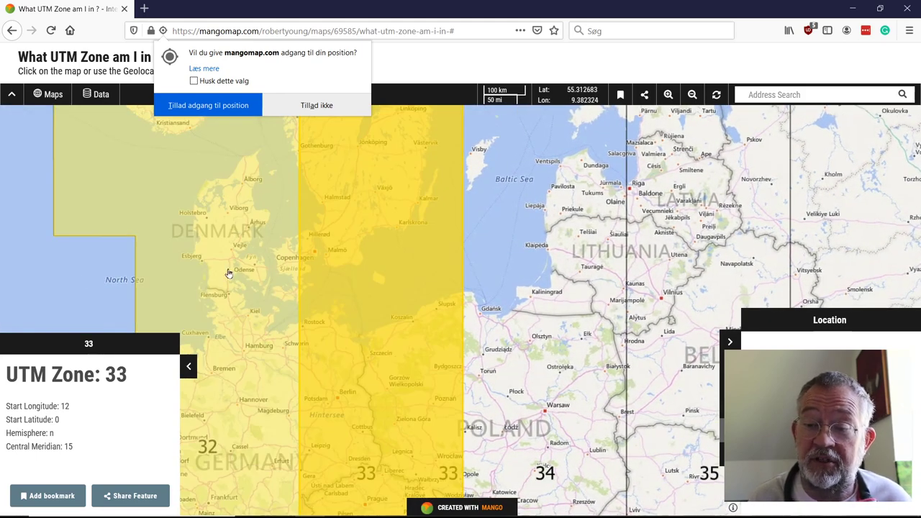
click(231, 275)
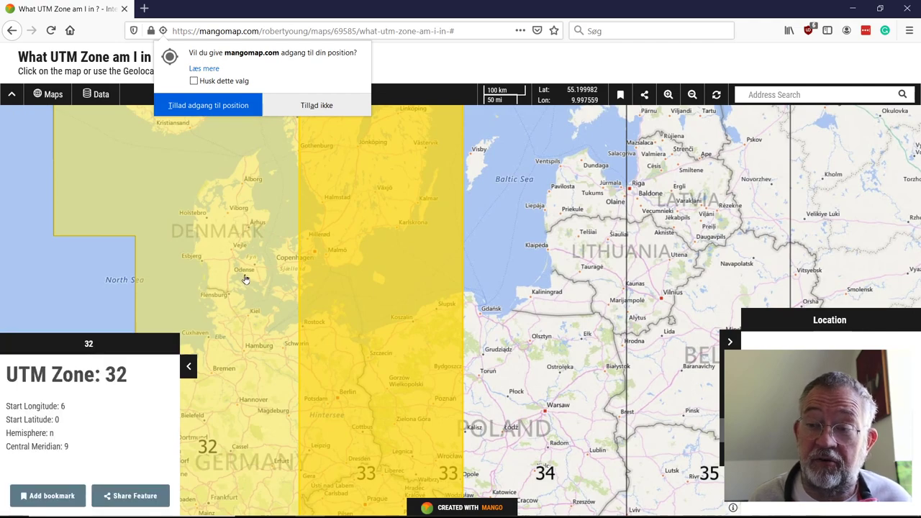
click(370, 291)
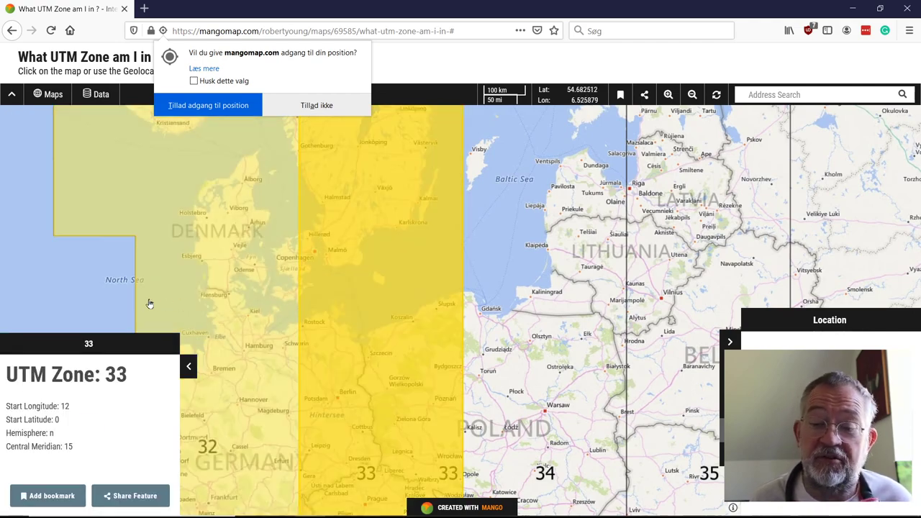
Step: Switch back to CityEngine and open the scene's coordinate system choices down to the projected UTM systems for Europe
key(alt+Tab)
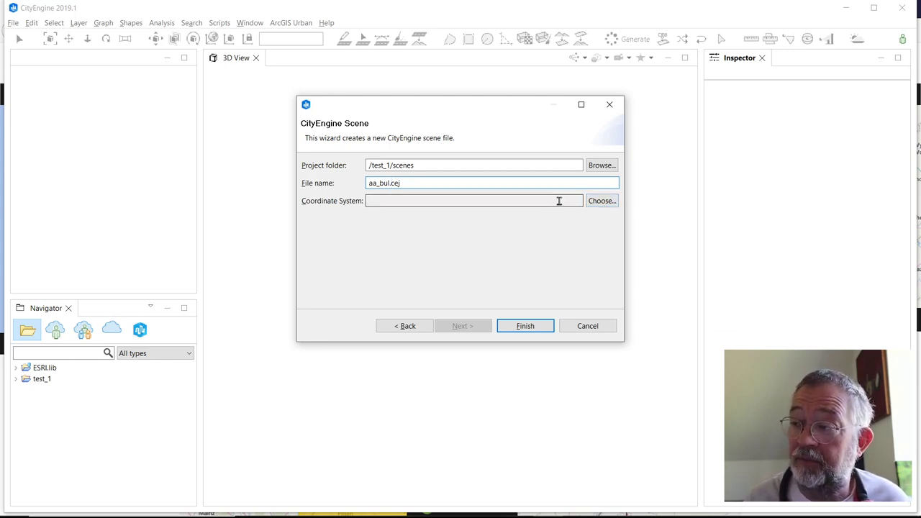
click(597, 203)
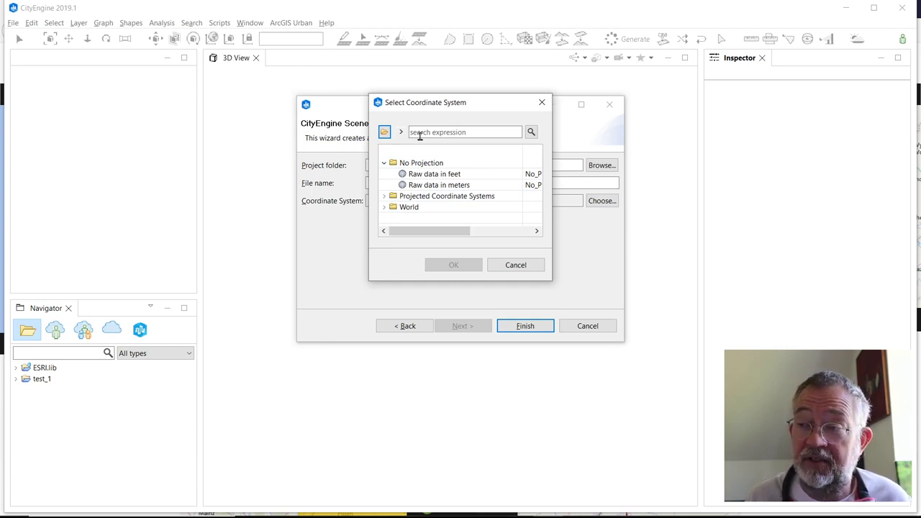
click(387, 197)
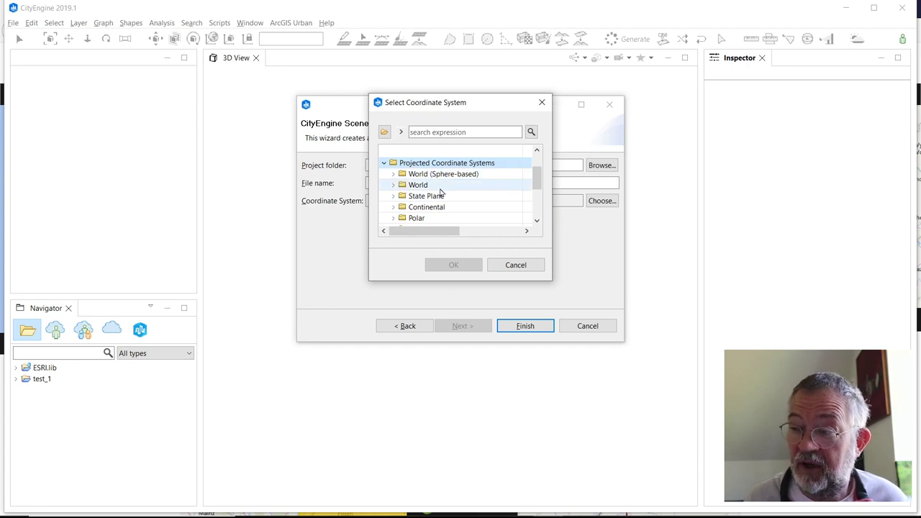
scroll(441, 192, down, 2)
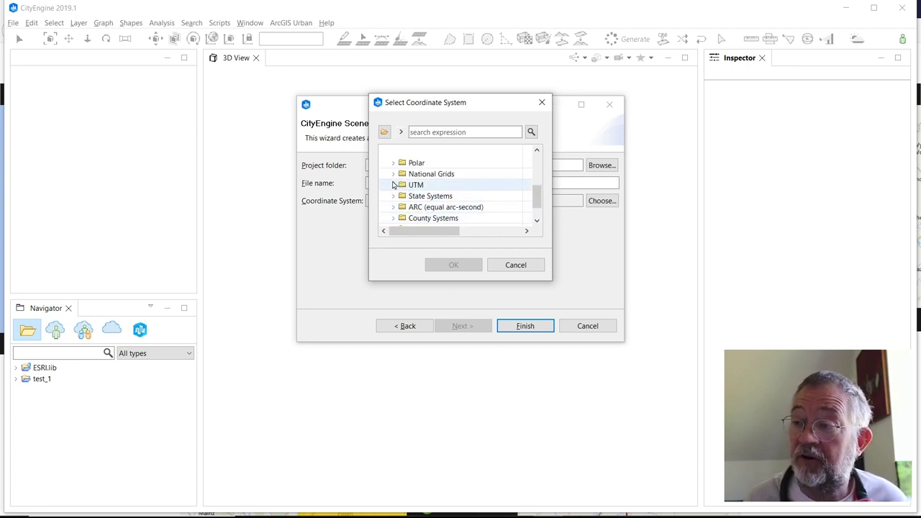
click(393, 185)
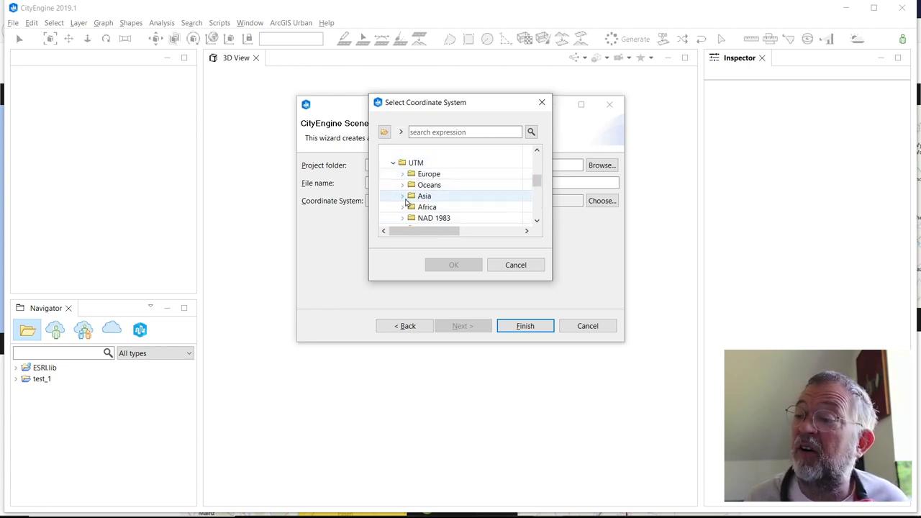
scroll(407, 202, down, 2)
scroll(408, 199, up, 2)
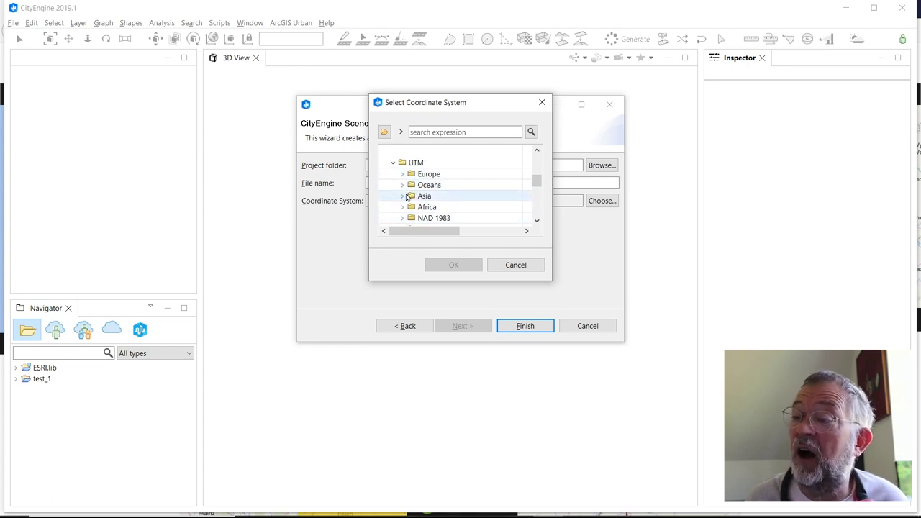
click(402, 175)
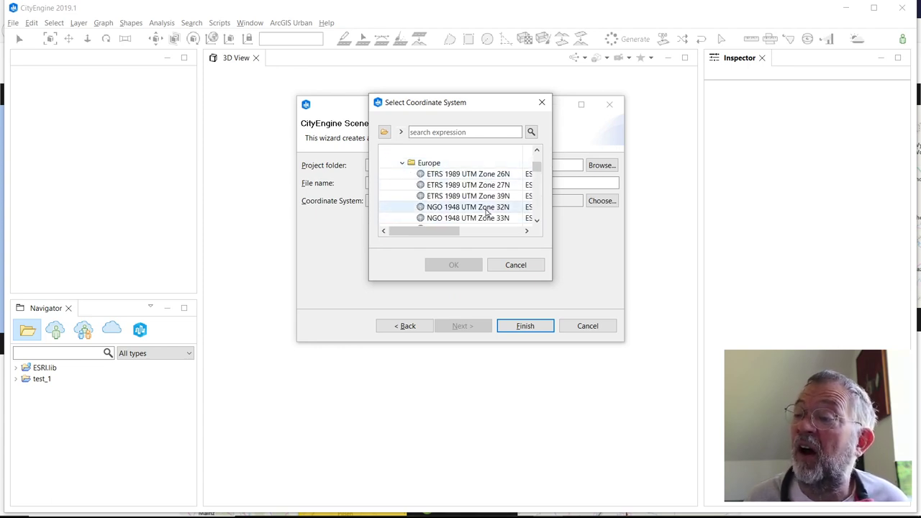
Step: Browse the European UTM systems for a zone 32 entry and select ETRS 1989 ETRS-TM32
scroll(486, 209, down, 2)
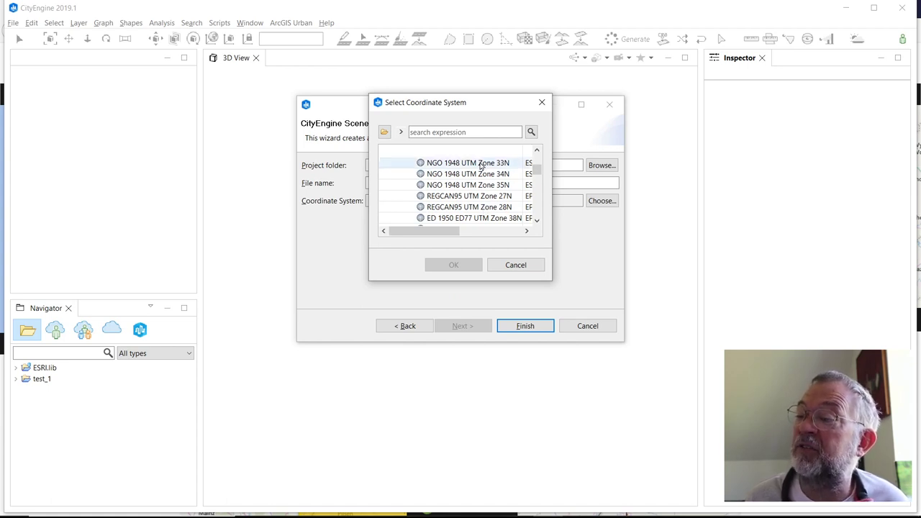
scroll(475, 178, down, 2)
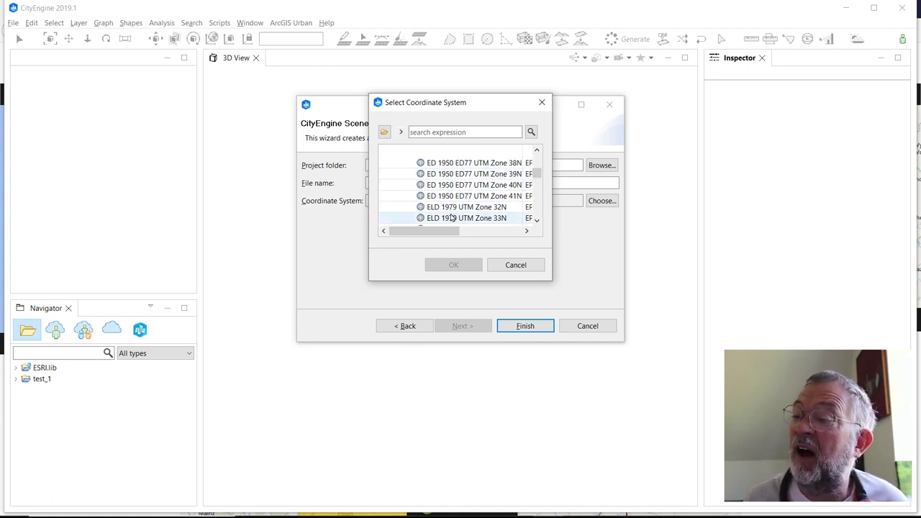
scroll(452, 217, down, 4)
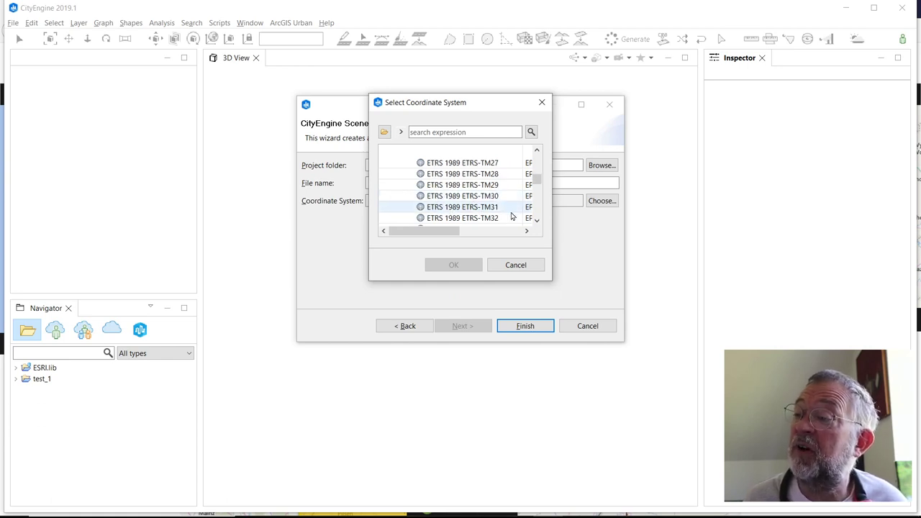
scroll(504, 212, down, 2)
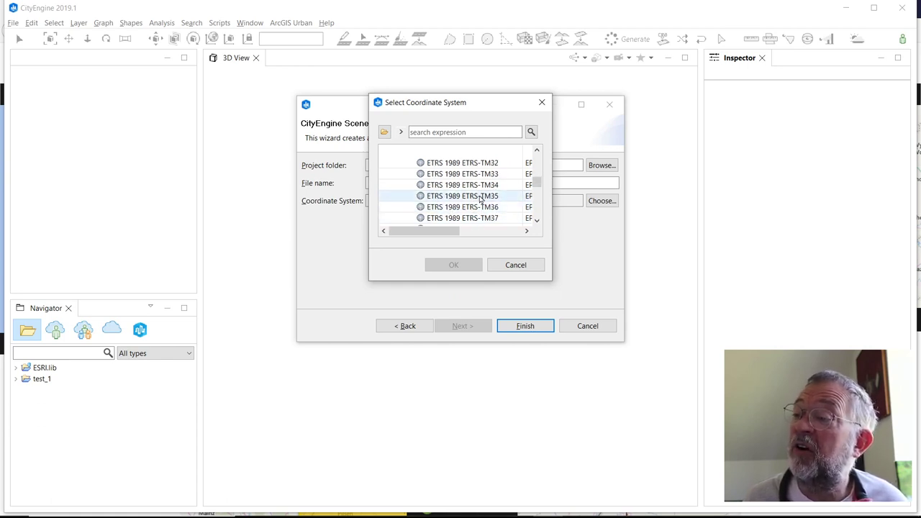
scroll(480, 201, down, 2)
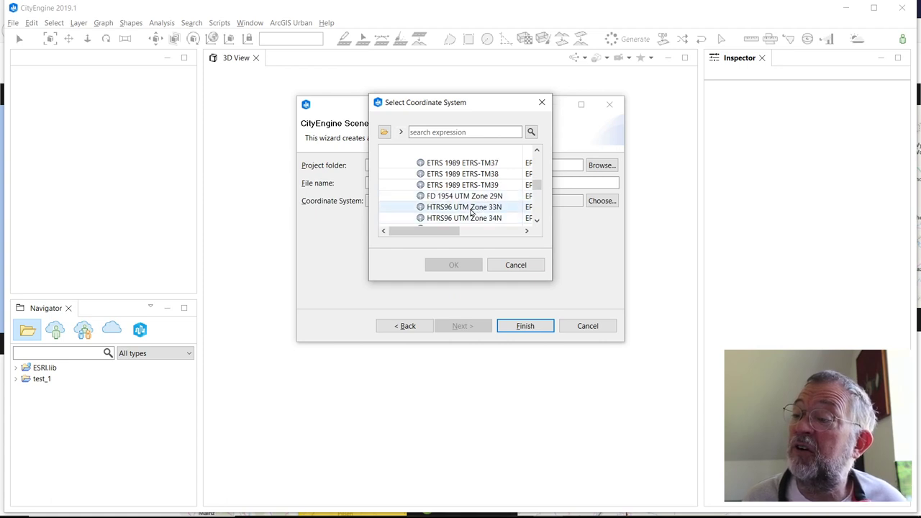
scroll(474, 212, down, 2)
scroll(470, 208, up, 2)
scroll(471, 208, down, 2)
scroll(471, 207, up, 6)
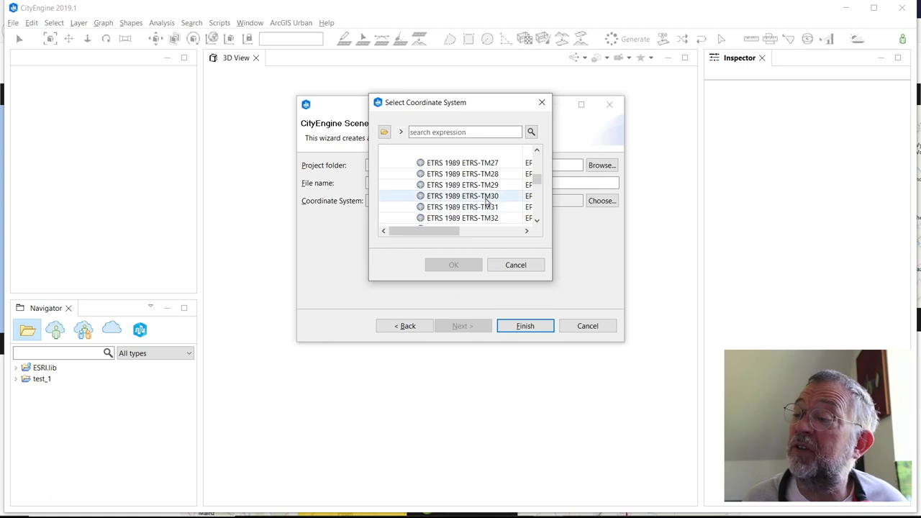
click(490, 218)
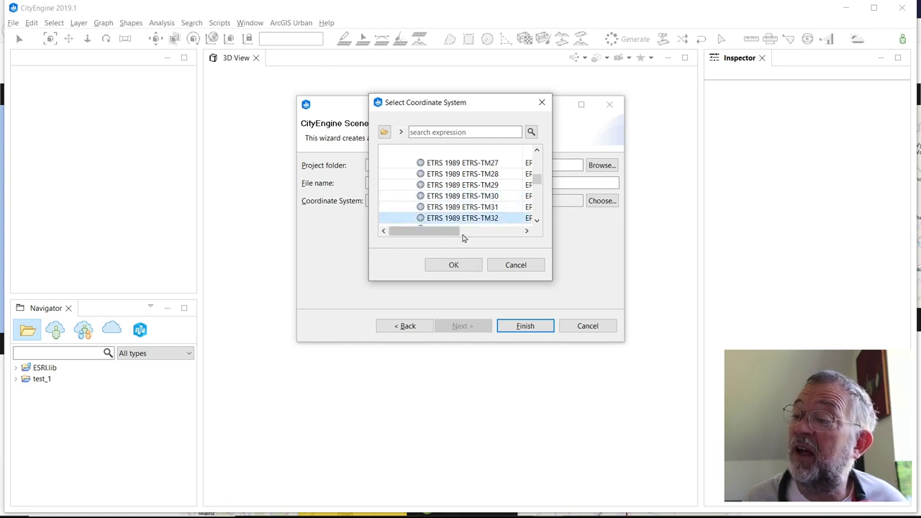
mouse_move(455, 231)
mouse_down()
mouse_move(494, 231)
mouse_move(453, 232)
mouse_up()
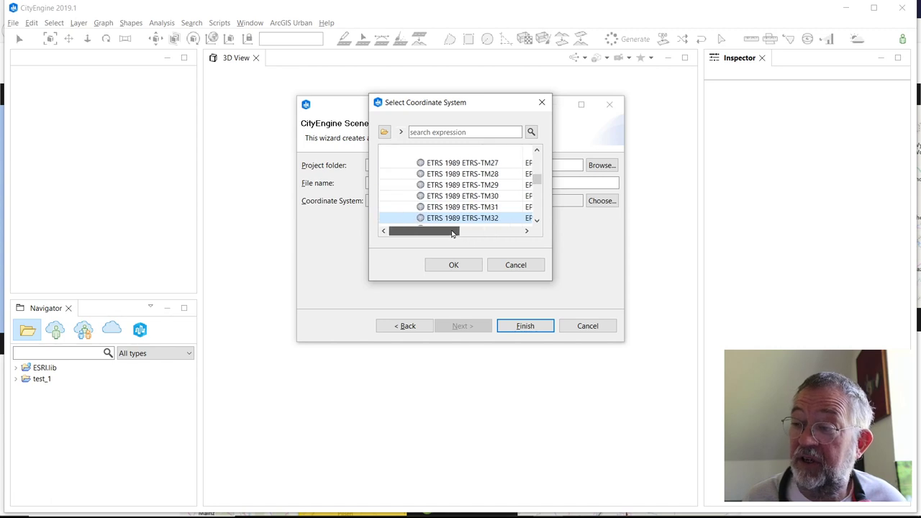
Step: Search the coordinate systems for 25832 and assign ETRS 1989 UTM Zone 32N to the scene
click(470, 133)
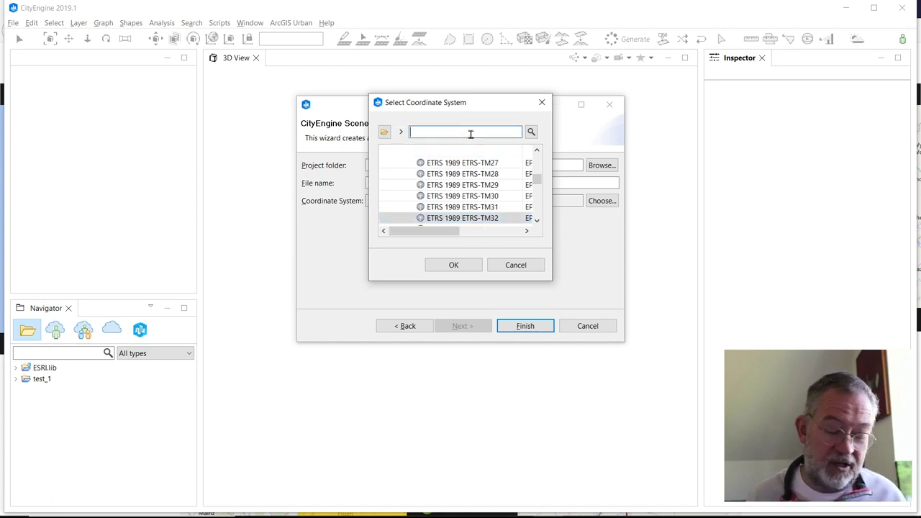
text(25832)
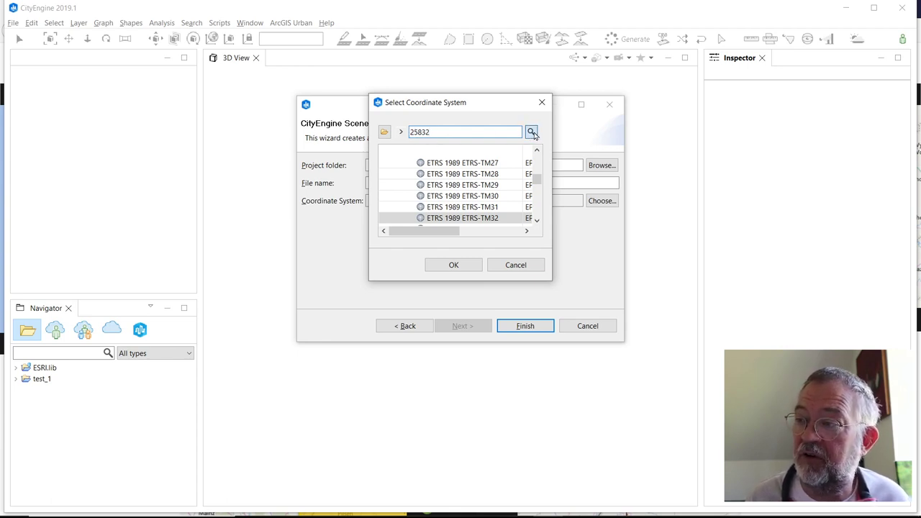
click(531, 131)
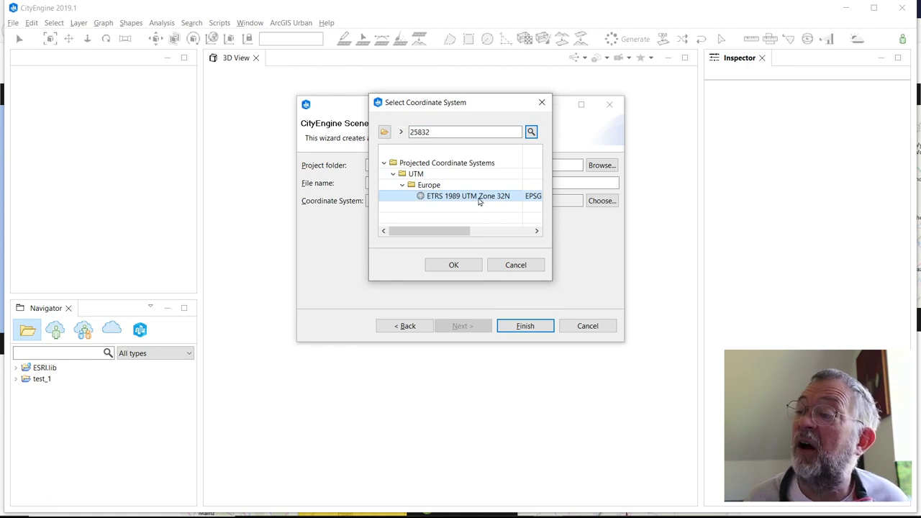
click(453, 265)
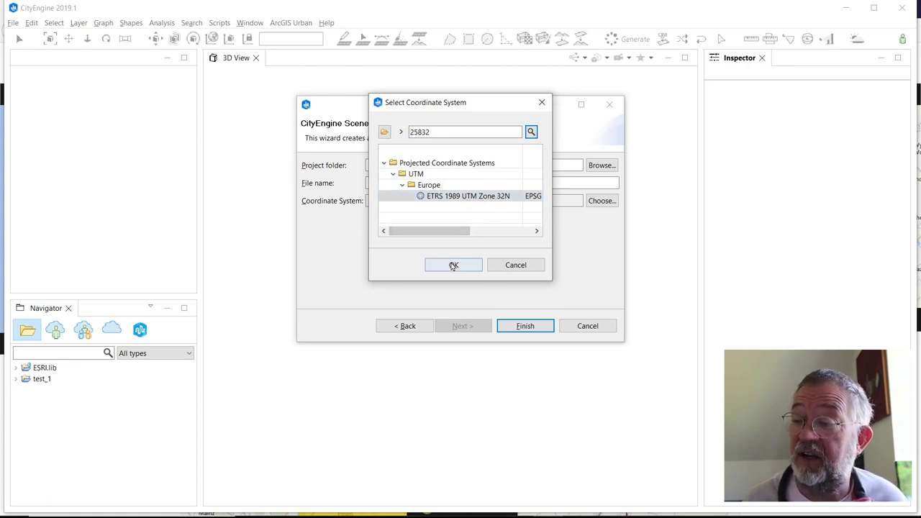
click(453, 266)
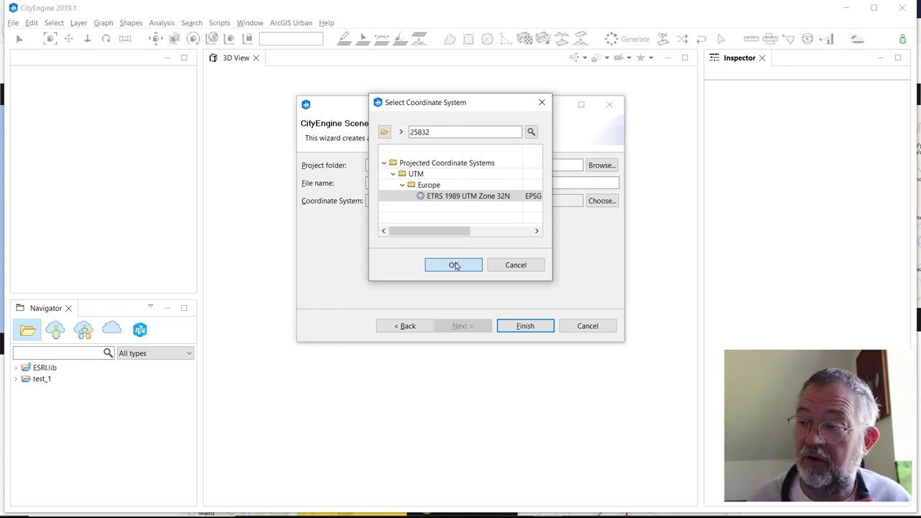
click(454, 265)
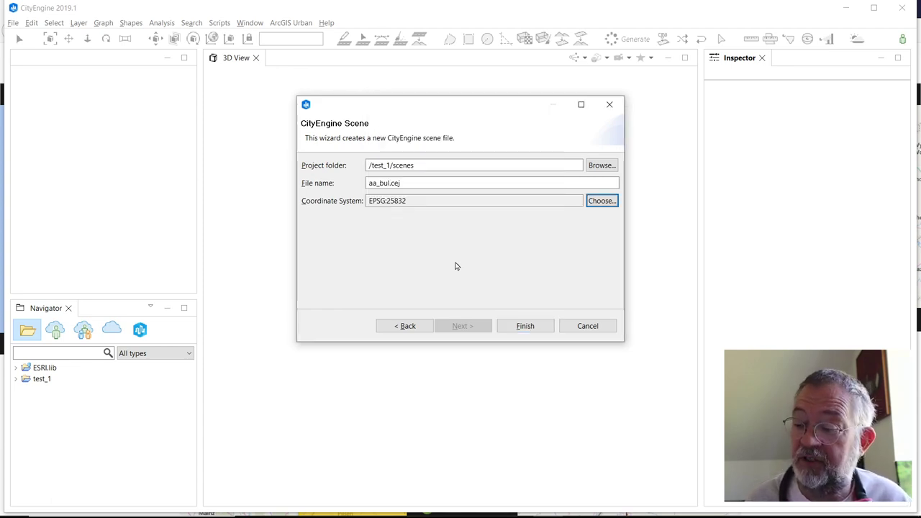
Step: Finish creating the scene and expand the test_1 project and its scenes folder
click(526, 328)
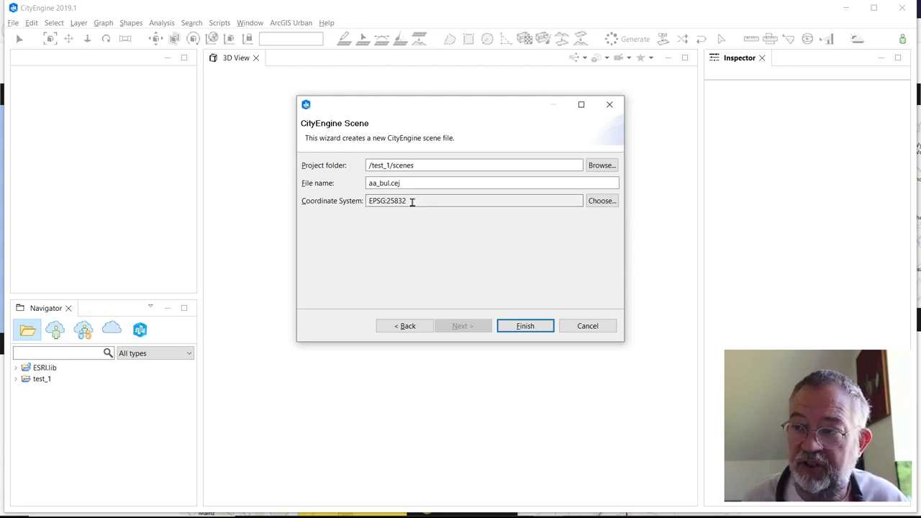
click(520, 328)
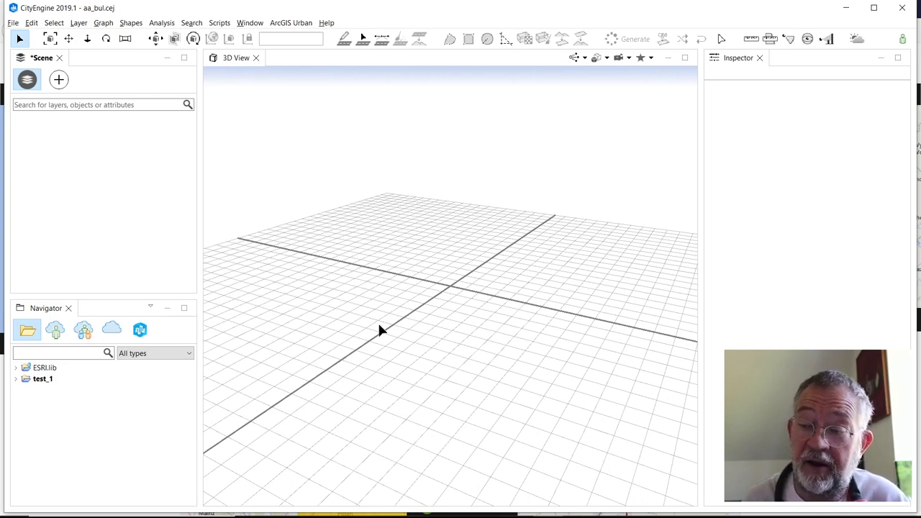
click(17, 379)
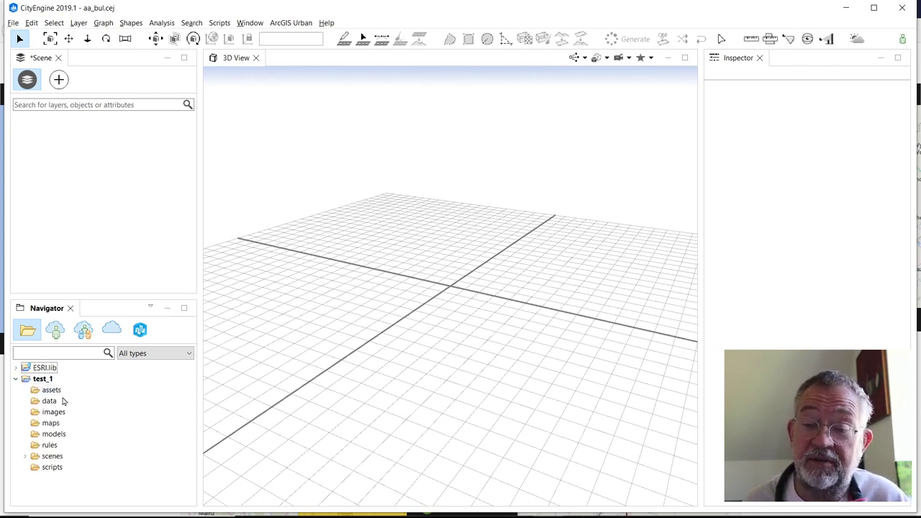
click(25, 457)
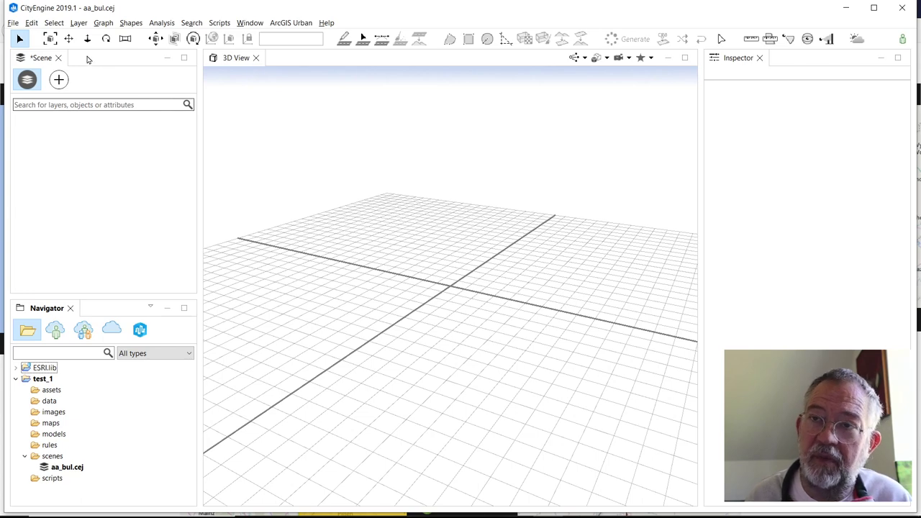
Step: Open Get Map Data and locate Copenhagen, Capital, DNK on its imagery map
click(12, 23)
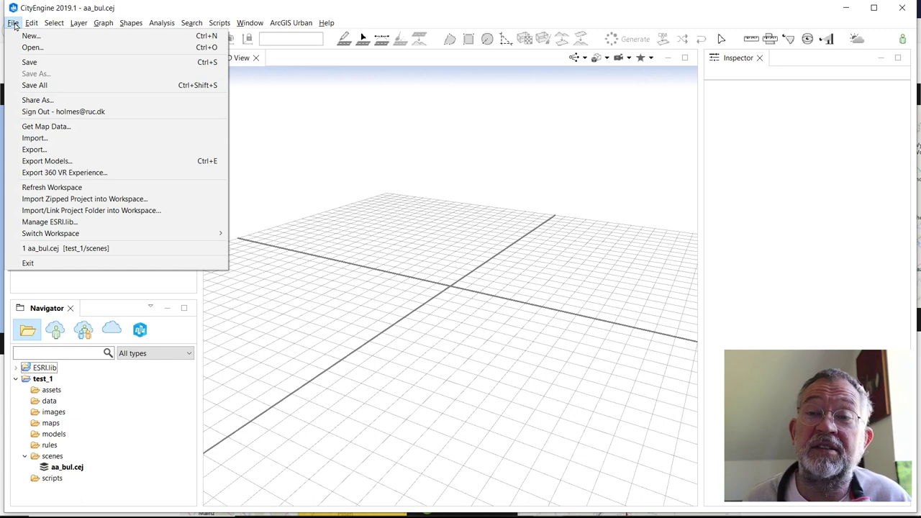
click(60, 130)
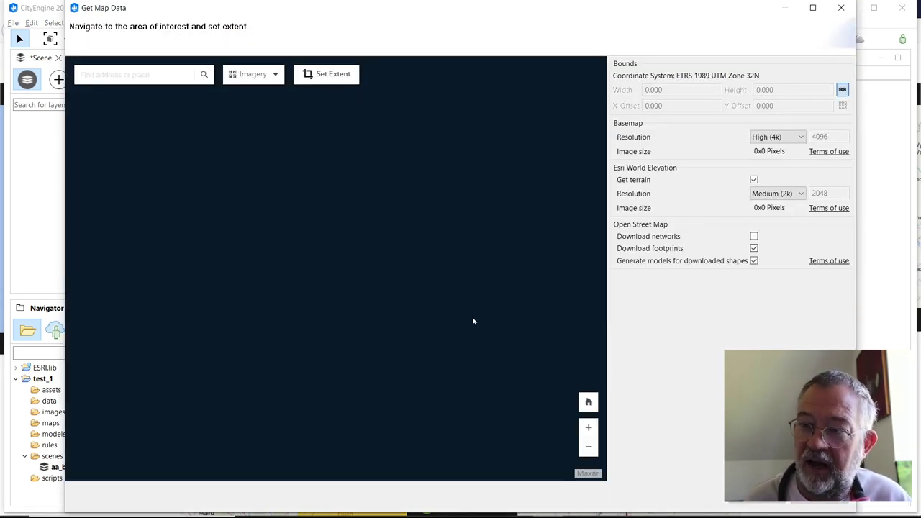
click(589, 451)
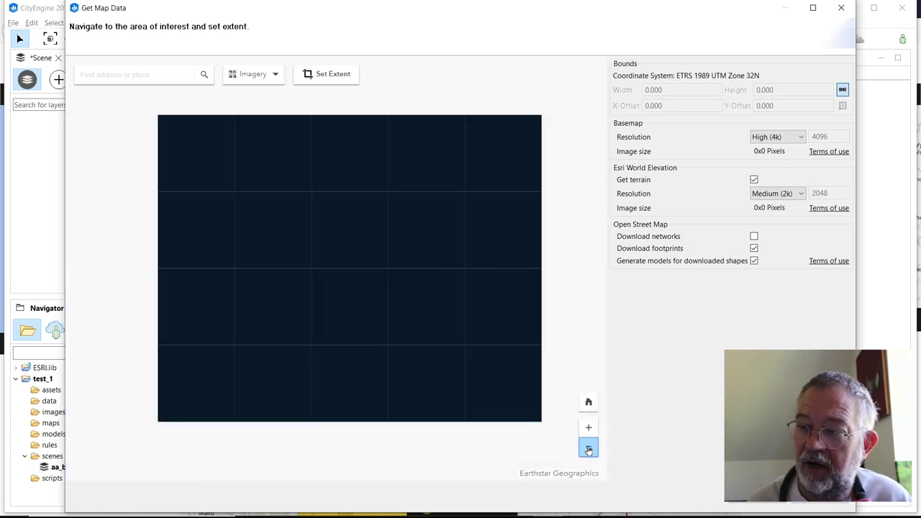
click(589, 451)
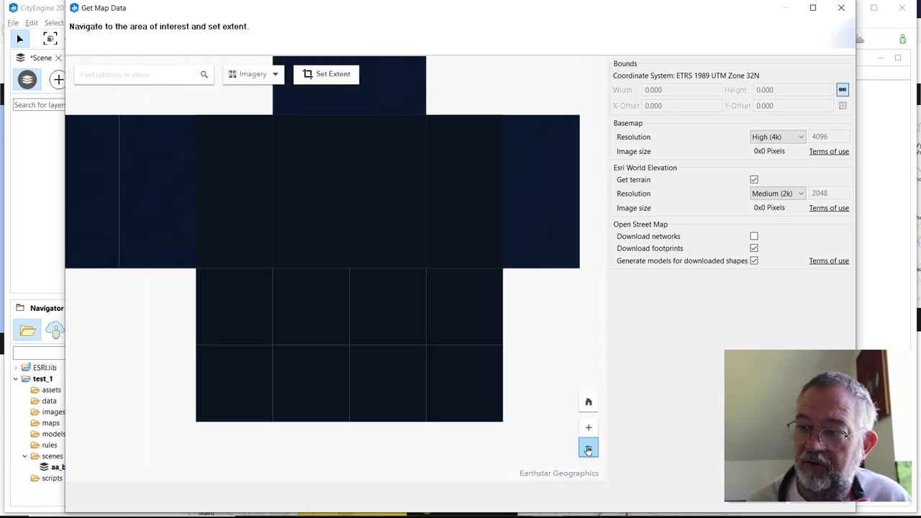
click(588, 451)
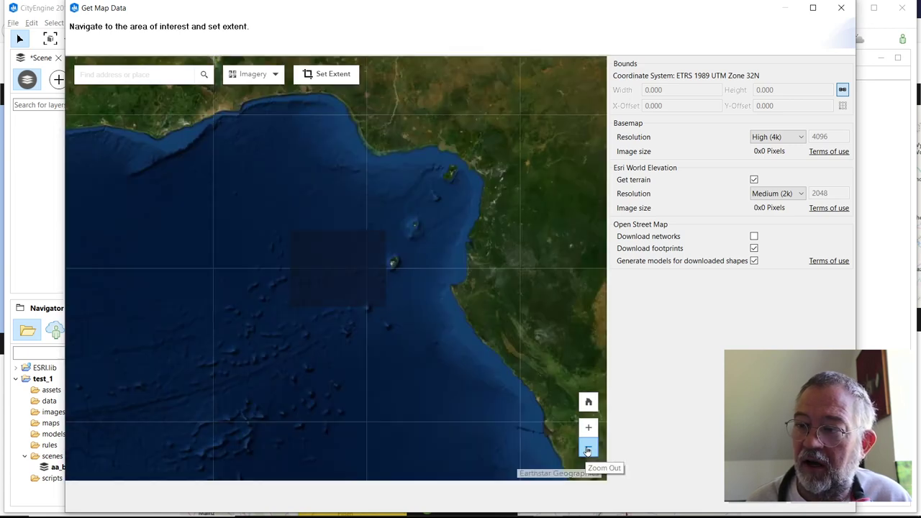
click(589, 450)
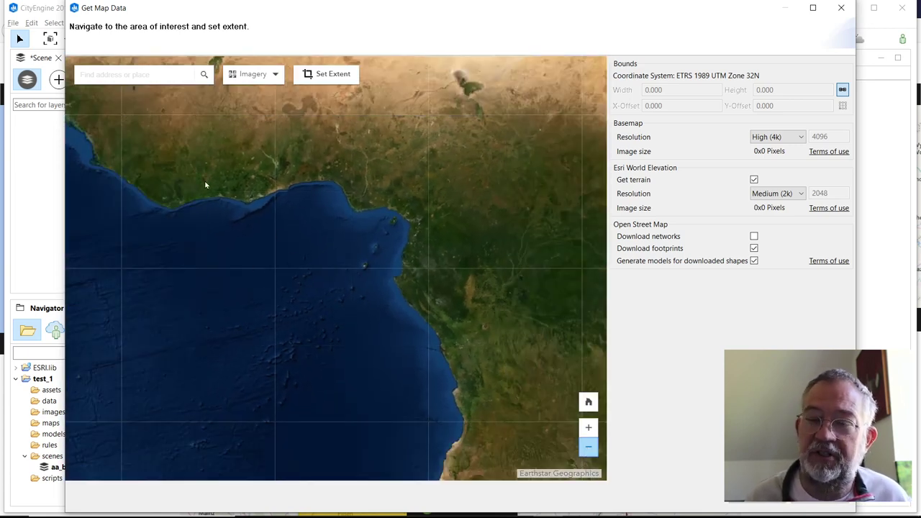
click(149, 73)
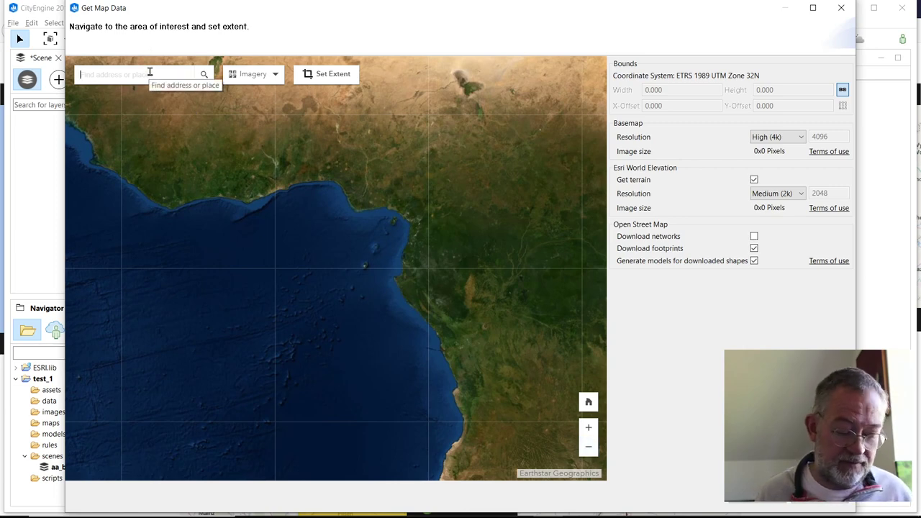
text(cop)
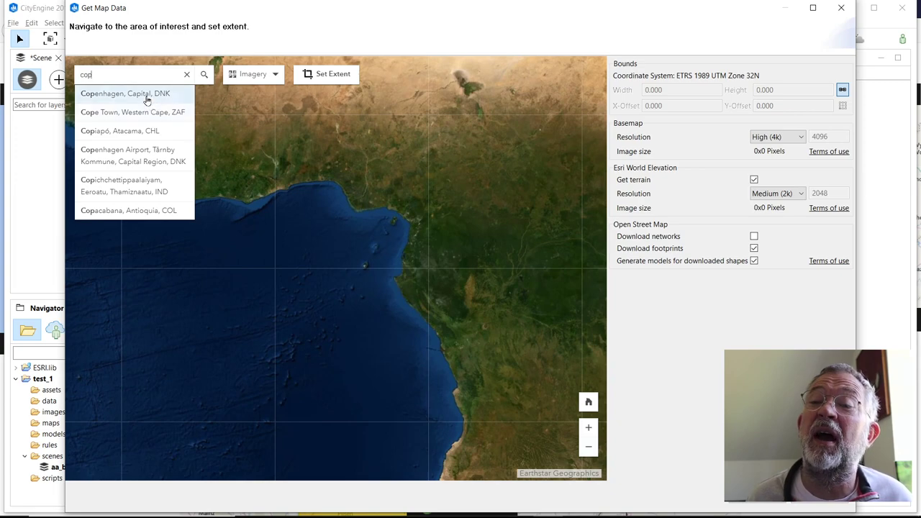
click(147, 95)
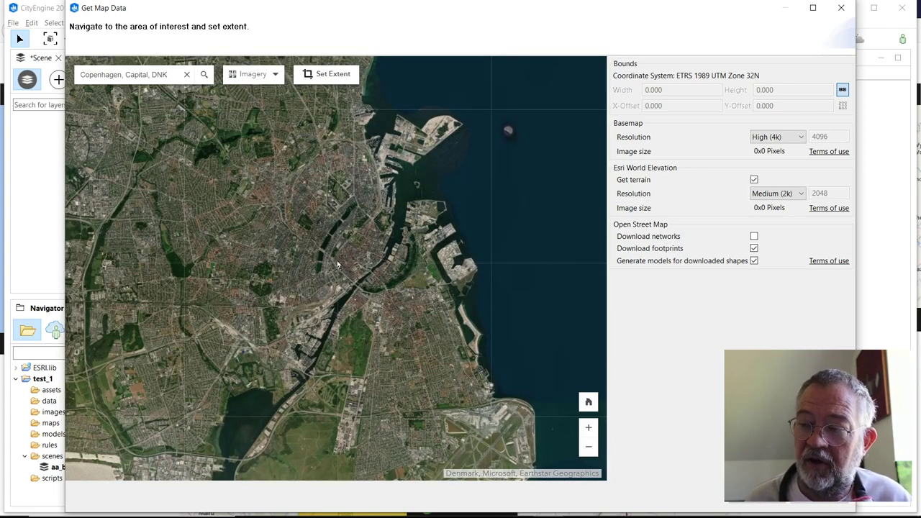
scroll(322, 253, up, 3)
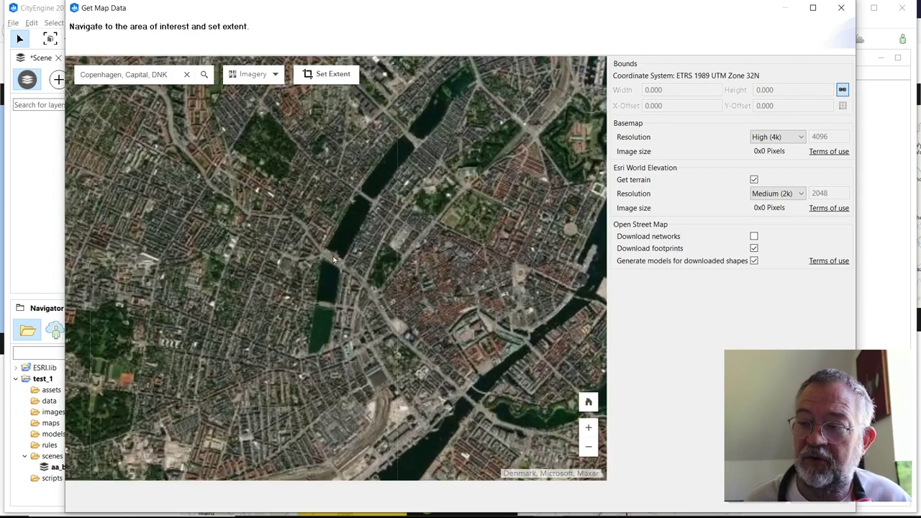
Step: Focus the map on the area west of the Copenhagen lakes and change its basemap from Imagery to Streets
scroll(284, 224, up, 3)
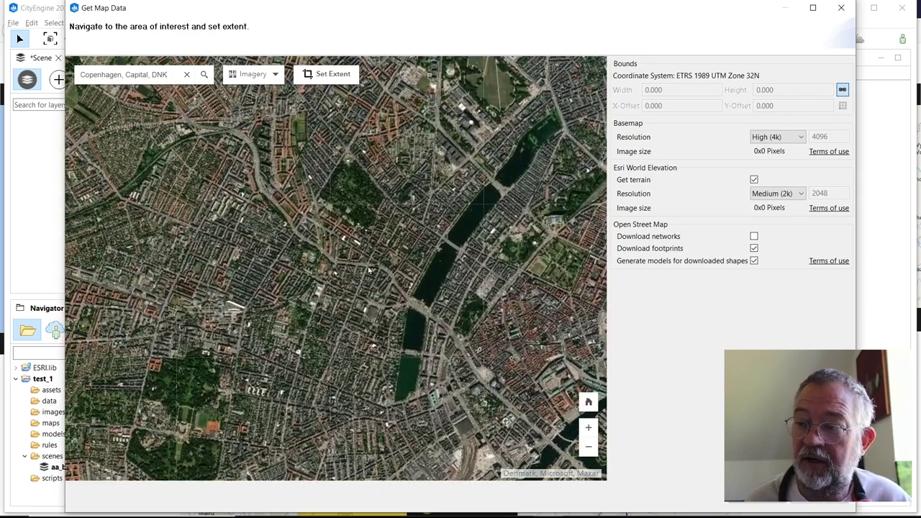
scroll(385, 285, up, 1)
scroll(385, 285, up, 2)
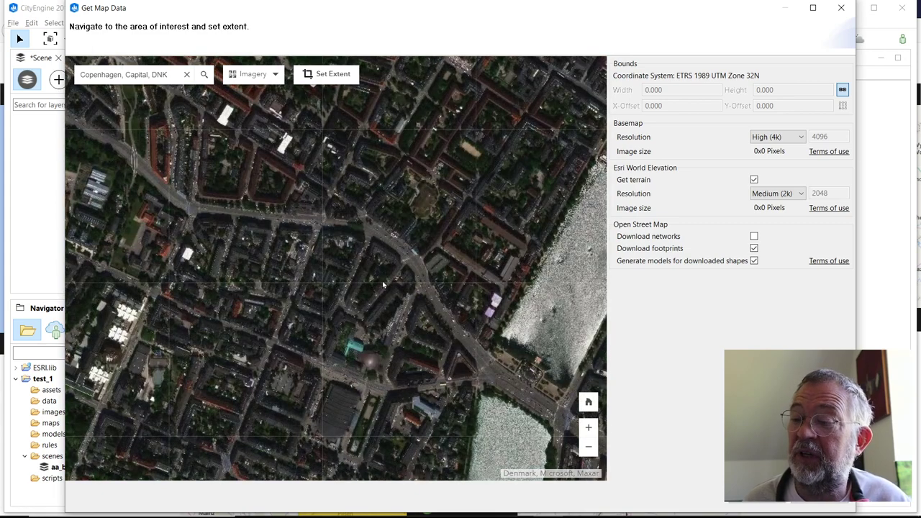
scroll(383, 285, down, 1)
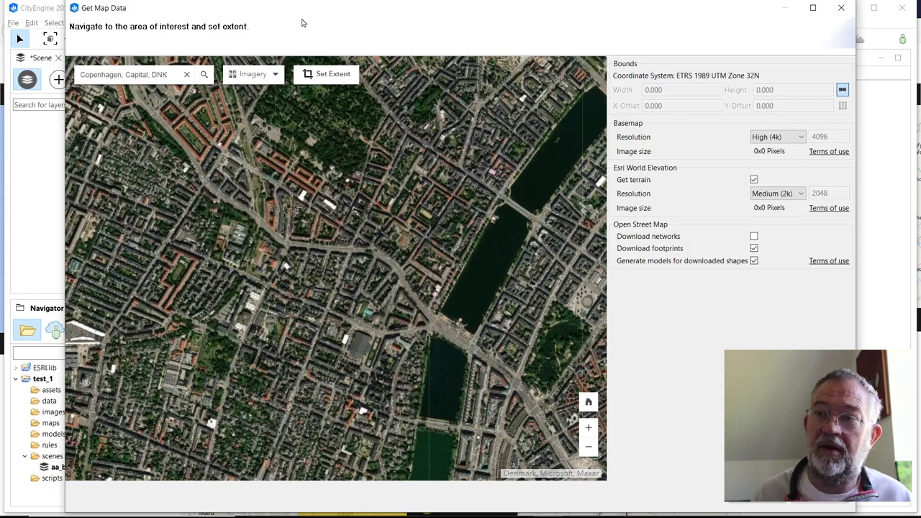
click(278, 76)
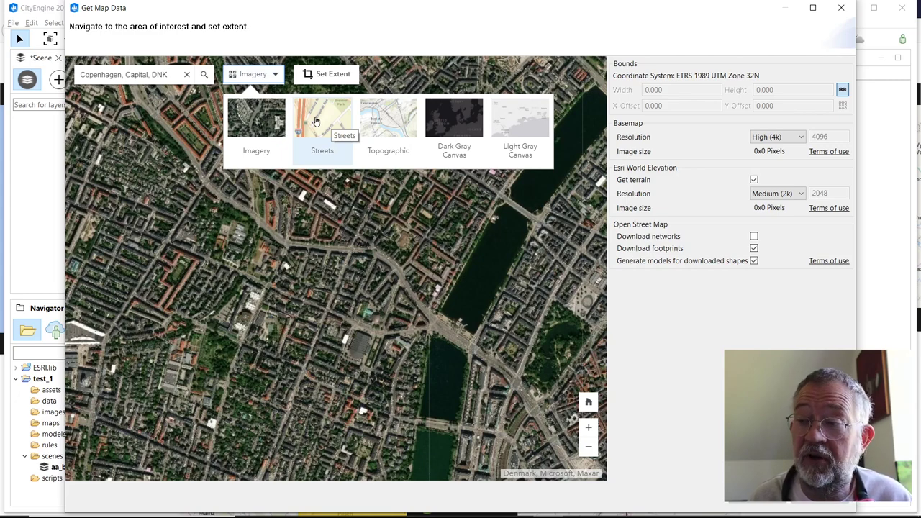
click(315, 121)
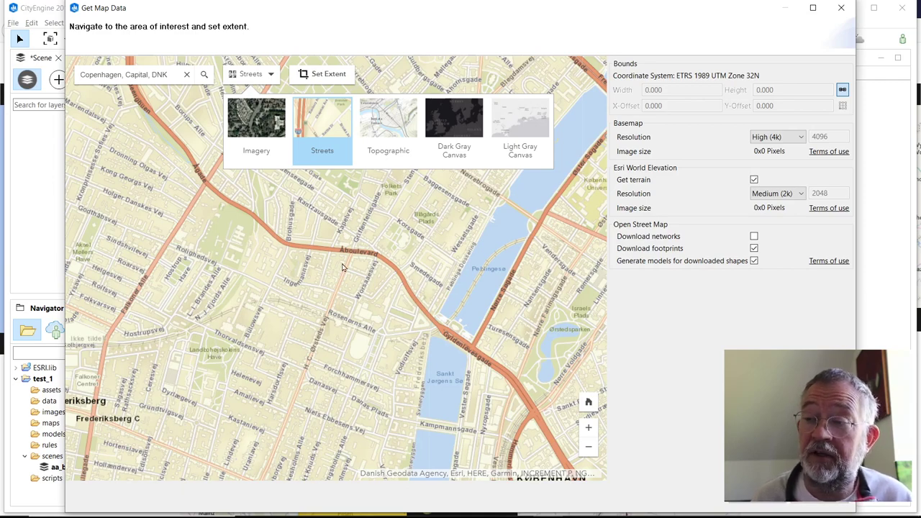
scroll(351, 272, up, 2)
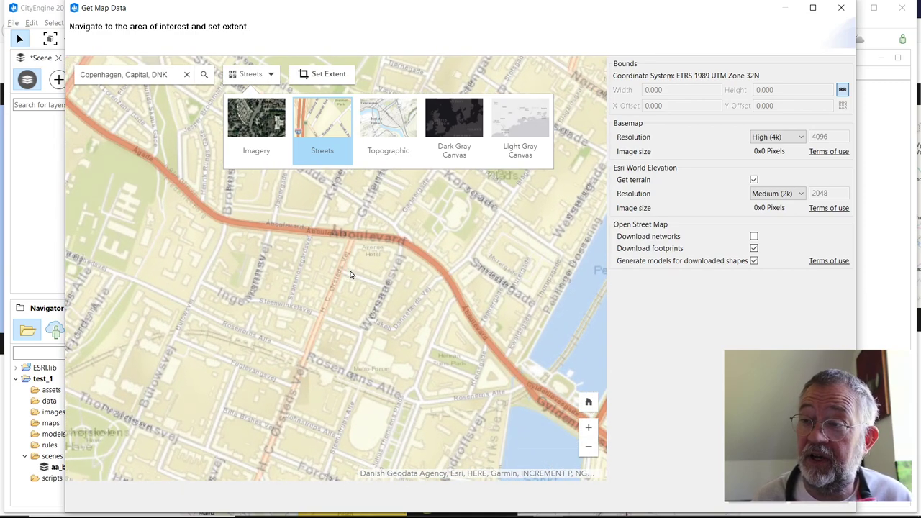
Step: Set a download extent around Åboulevard and resize it to about 1300 m wide and 1300 m high
click(322, 75)
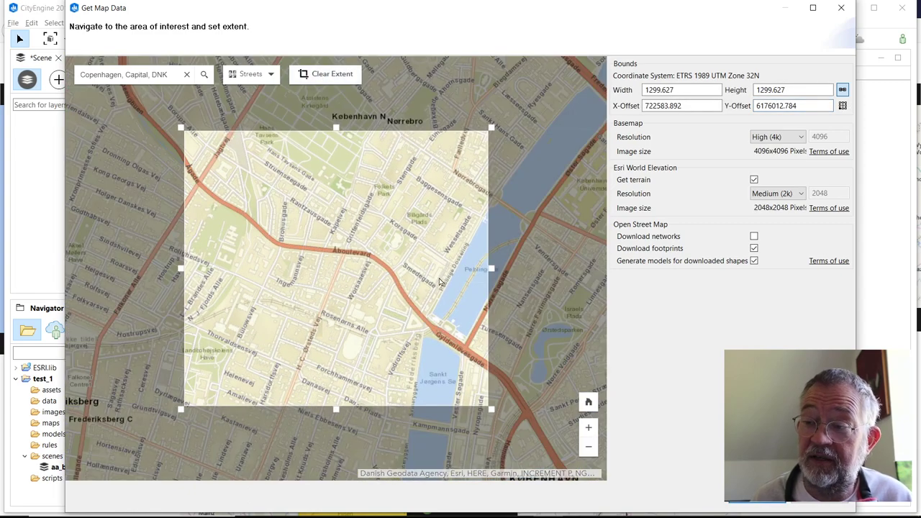
click(335, 76)
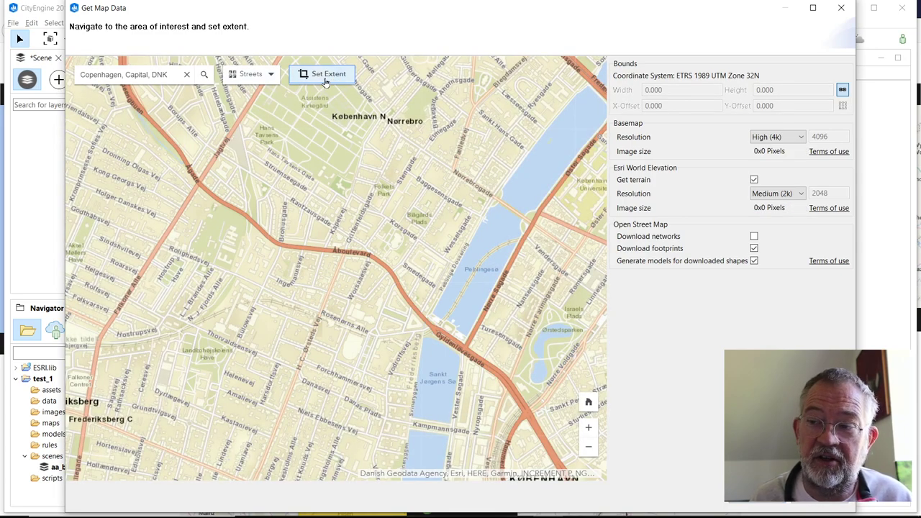
click(326, 76)
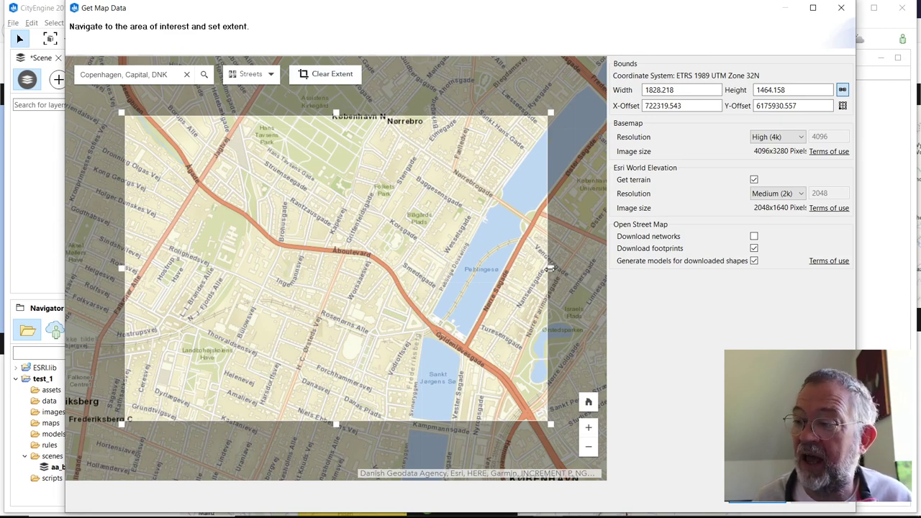
drag(551, 267, 432, 268)
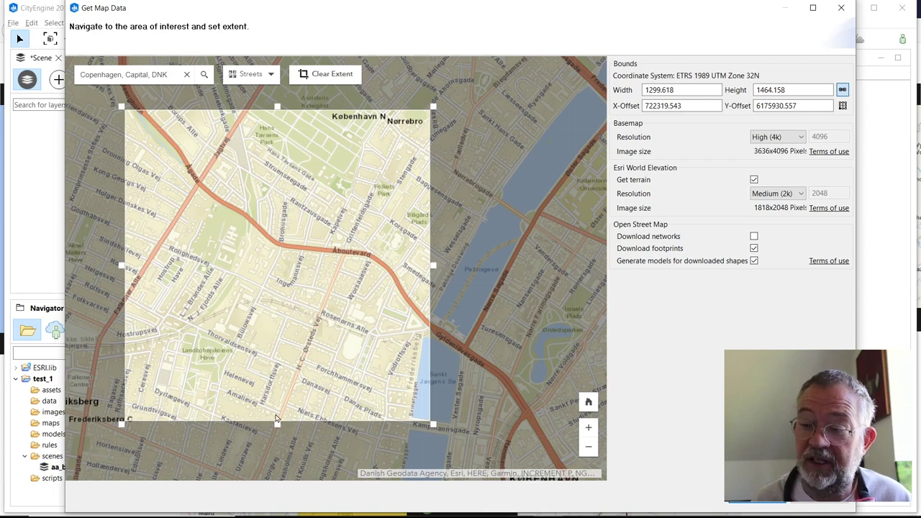
drag(278, 423, 288, 363)
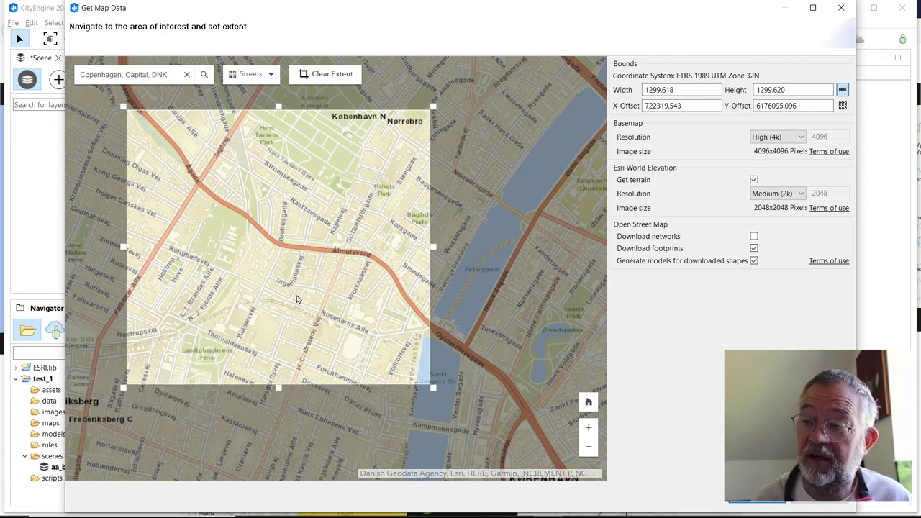
Step: Shift the extent southeast to include part of the lakes, keeping it about 1300 m by 1300 m
drag(284, 237, 335, 251)
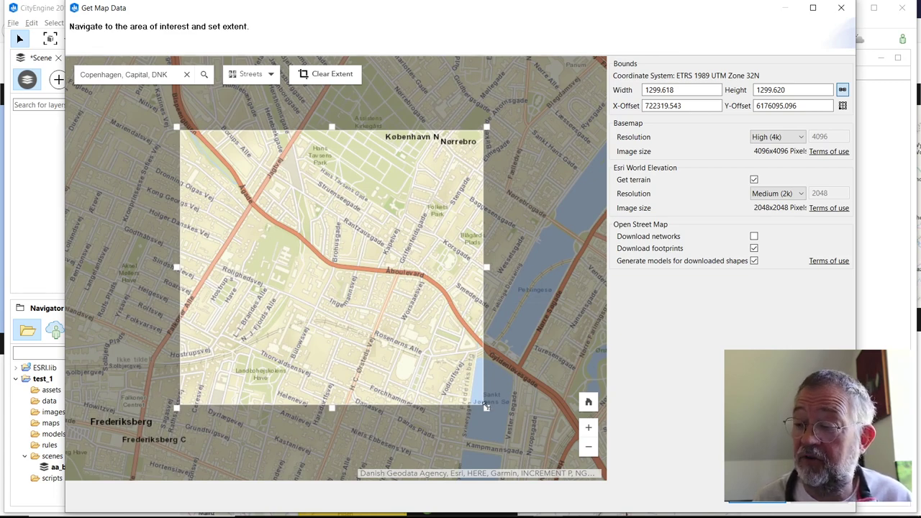
drag(487, 409, 555, 436)
drag(176, 132, 243, 158)
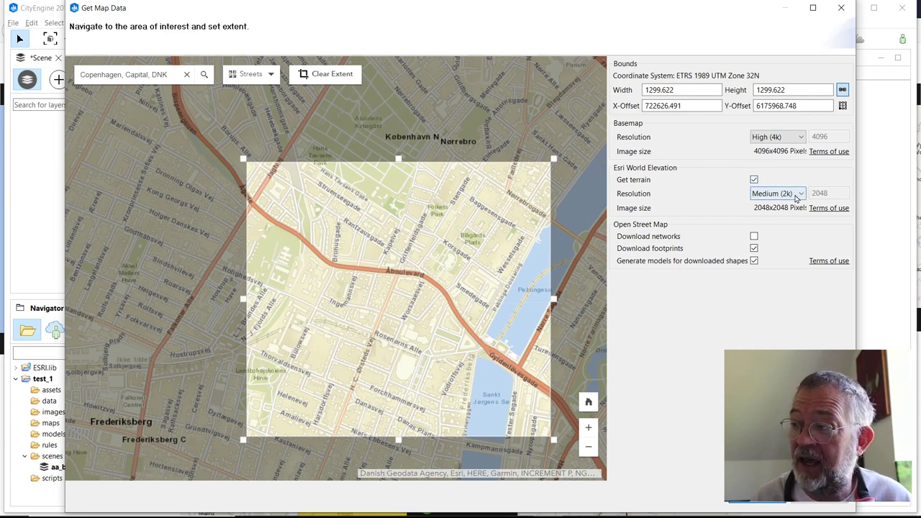
Step: Exclude terrain, include OpenStreetMap networks alongside footprints and generated models, and start the map data download
click(754, 180)
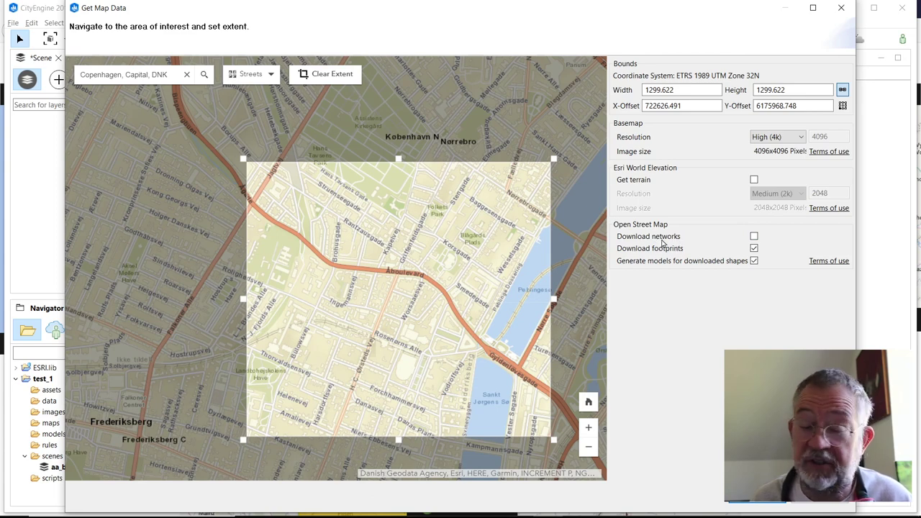
click(754, 258)
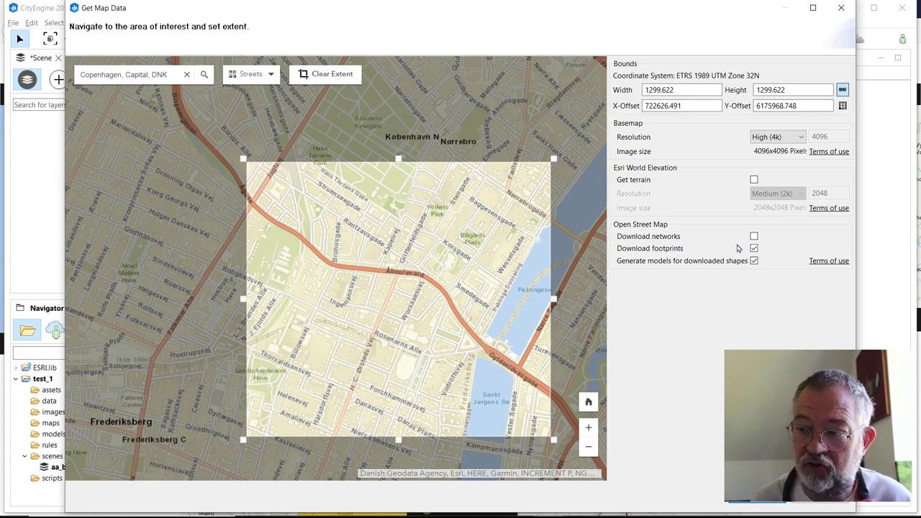
click(754, 237)
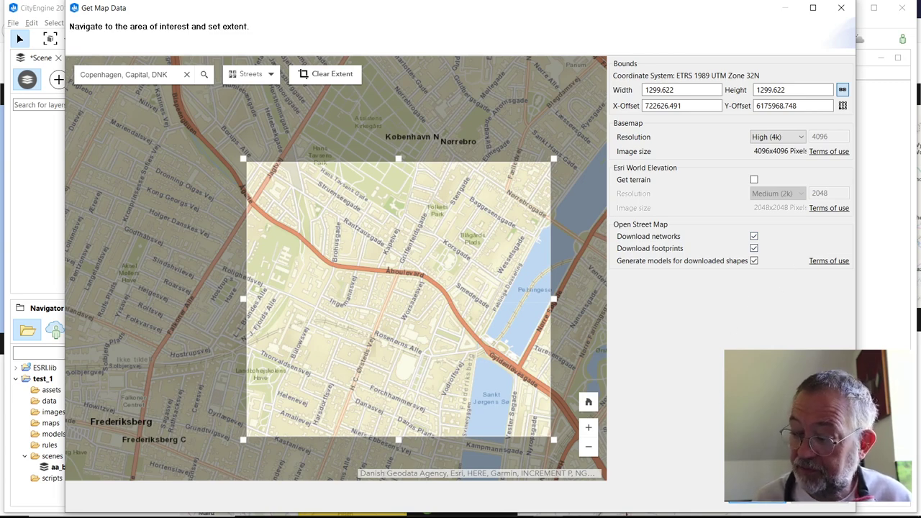
click(753, 501)
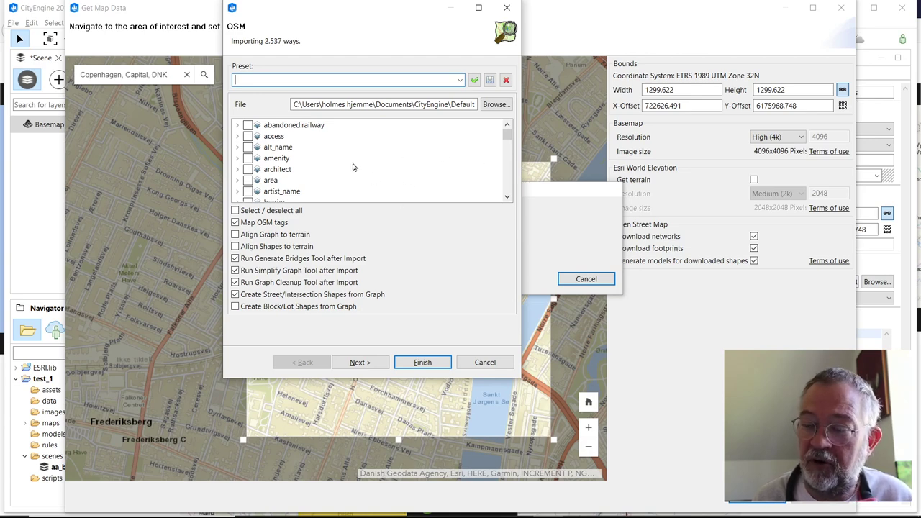
Step: Examine the OSM layer list to see which layers, such as building and highway, are selected for import
scroll(352, 165, down, 2)
scroll(349, 166, down, 2)
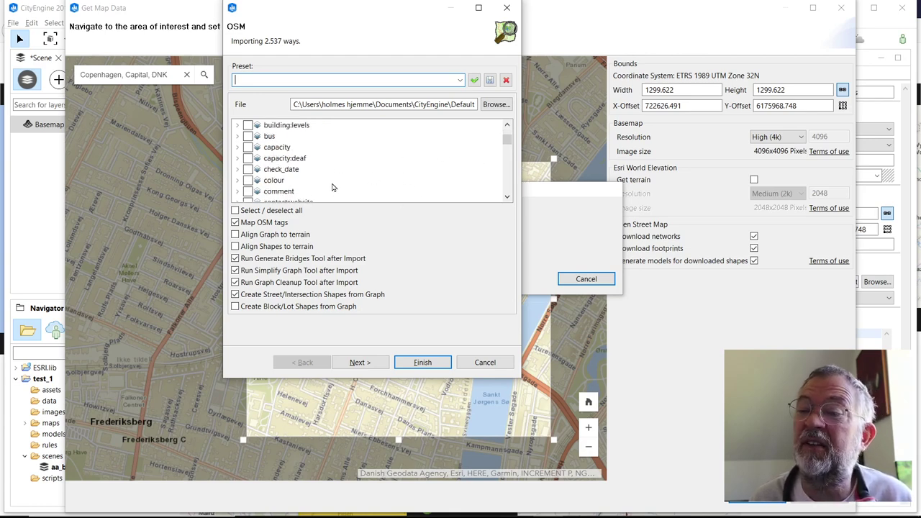
scroll(324, 184, down, 2)
scroll(321, 185, down, 2)
scroll(320, 184, up, 2)
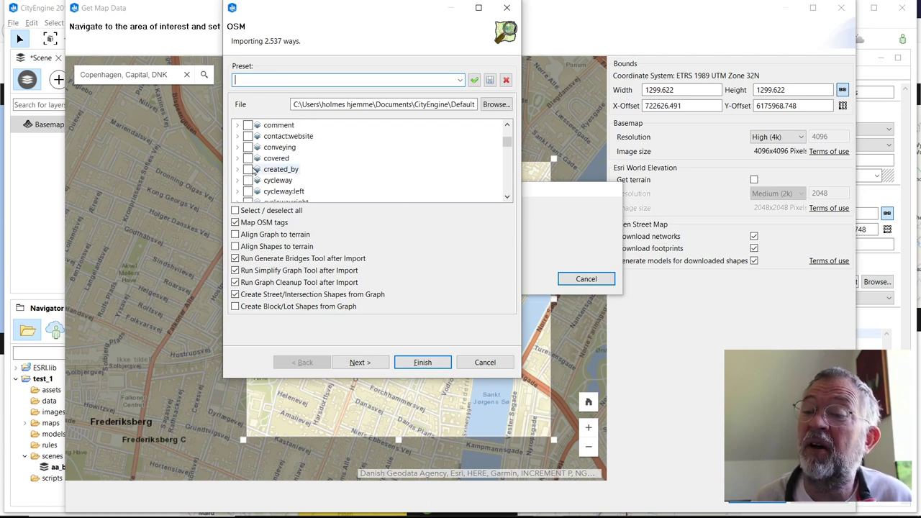
scroll(314, 190, up, 4)
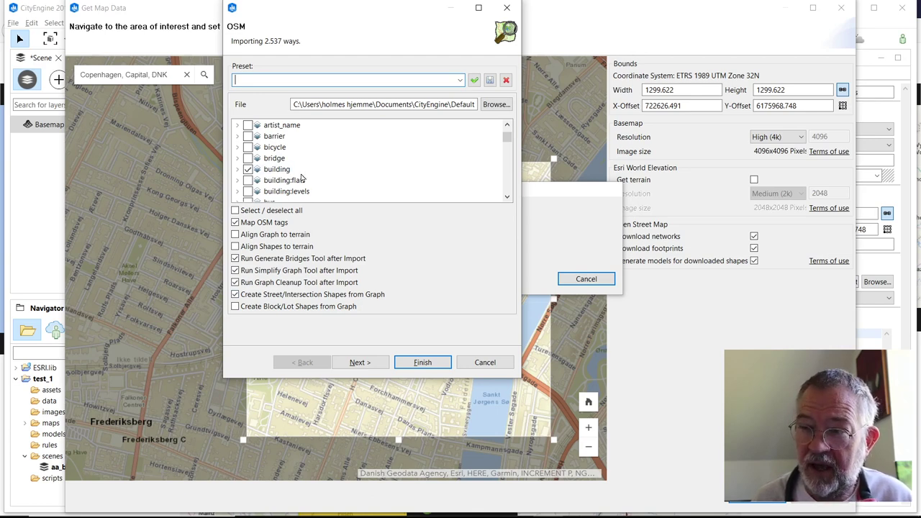
scroll(302, 178, down, 10)
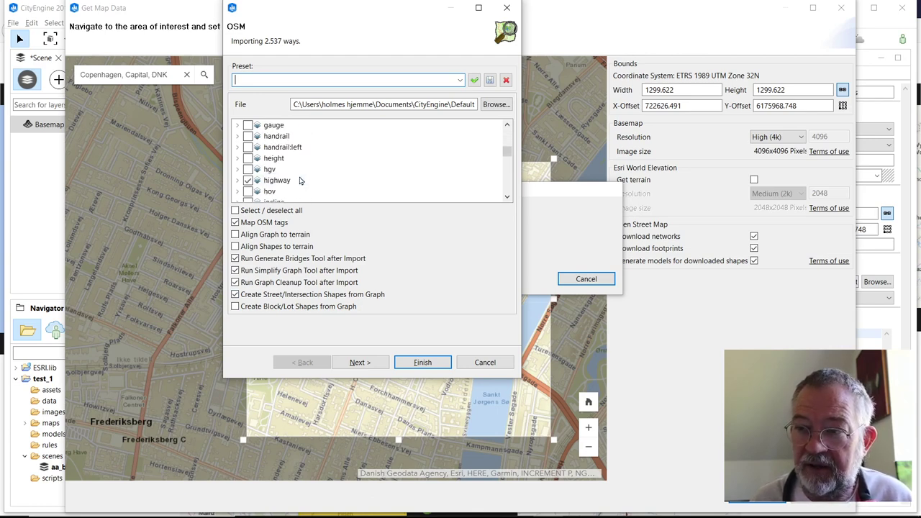
scroll(304, 185, down, 2)
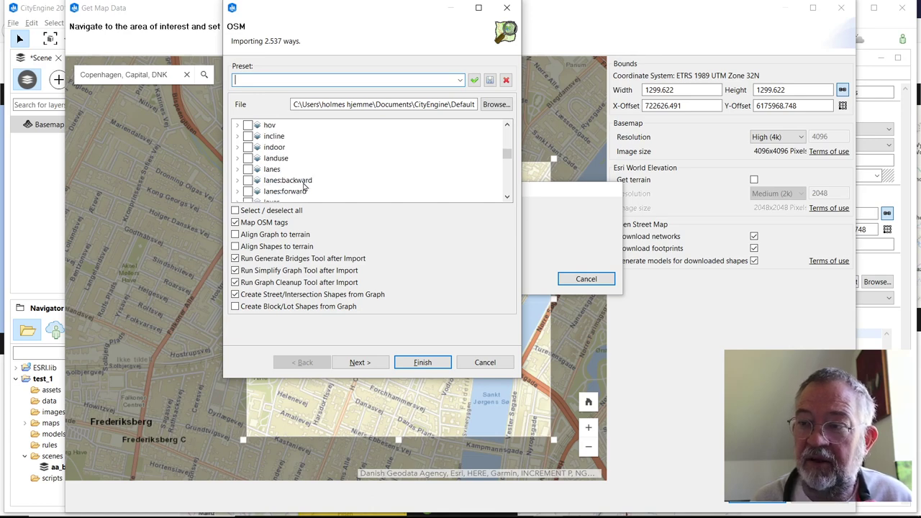
scroll(333, 185, up, 2)
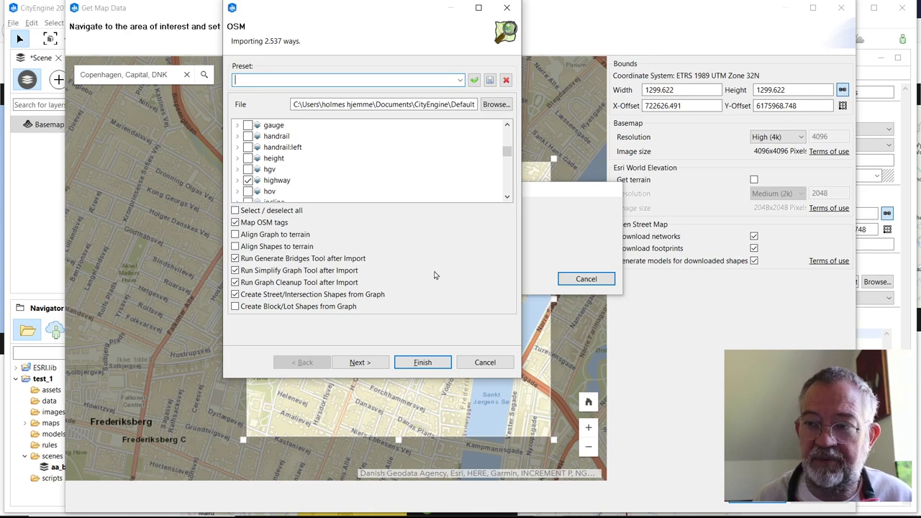
Step: Turn the Generate Bridges, Simplify Graph, Graph Cleanup and street/intersection shape import options off and back on
click(425, 364)
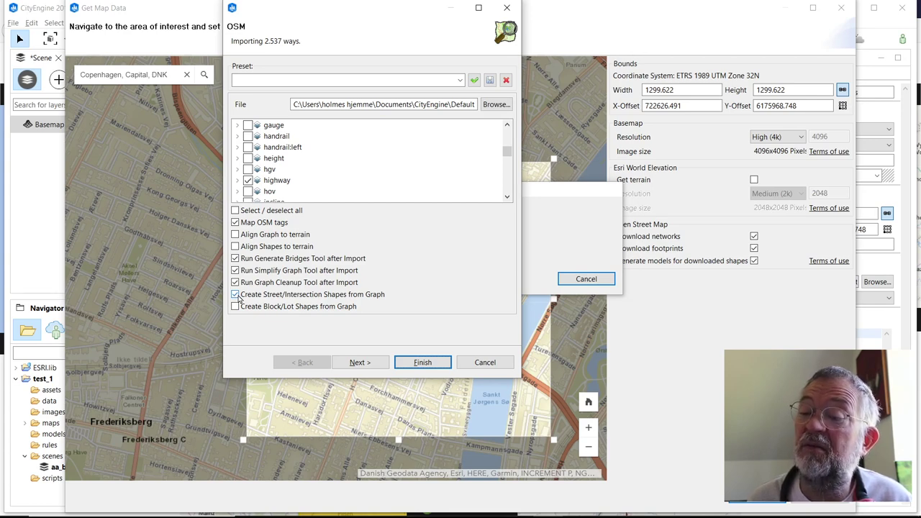
click(423, 365)
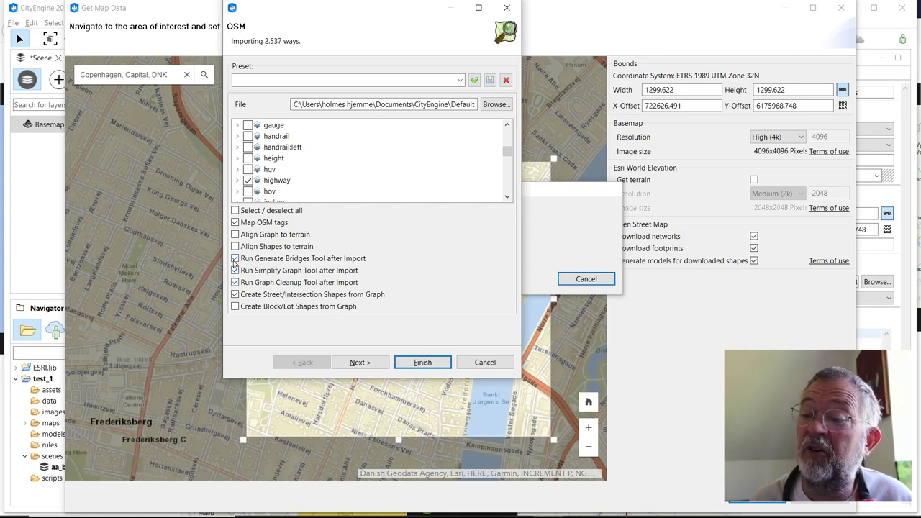
click(234, 258)
click(235, 270)
click(236, 283)
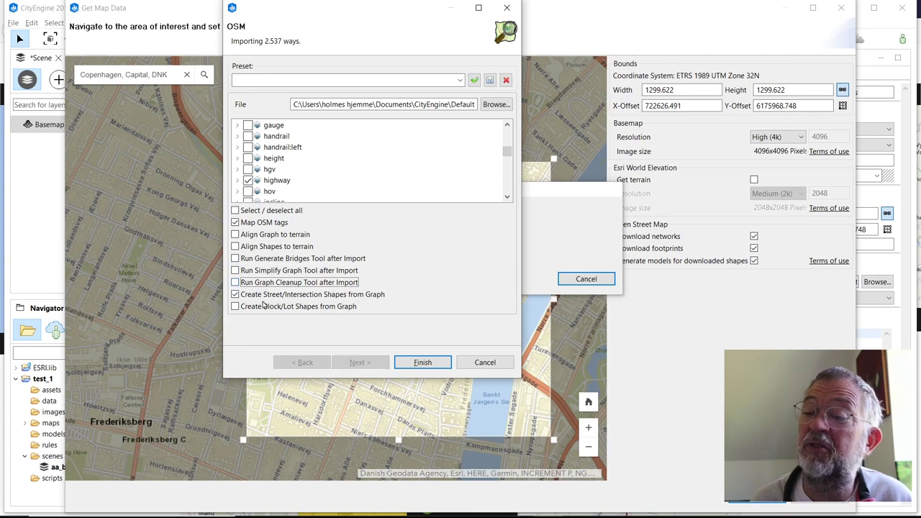
click(235, 295)
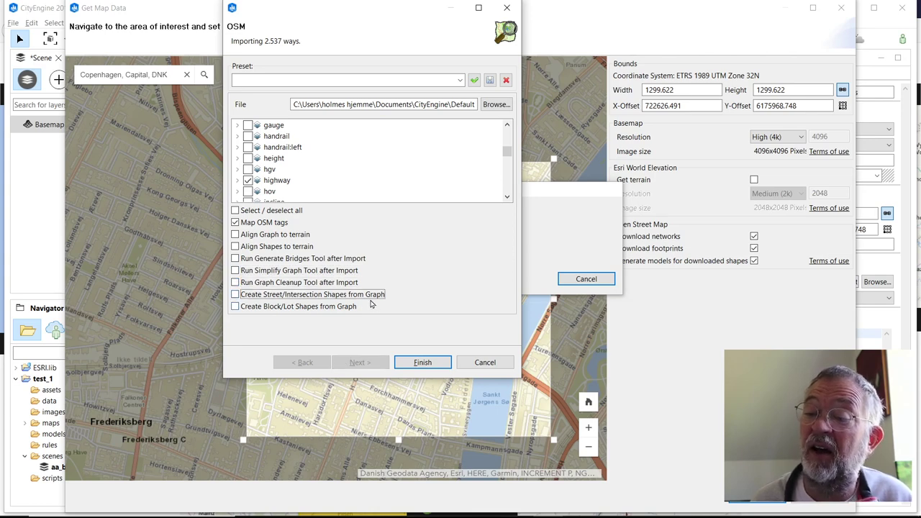
click(235, 259)
click(235, 270)
click(235, 282)
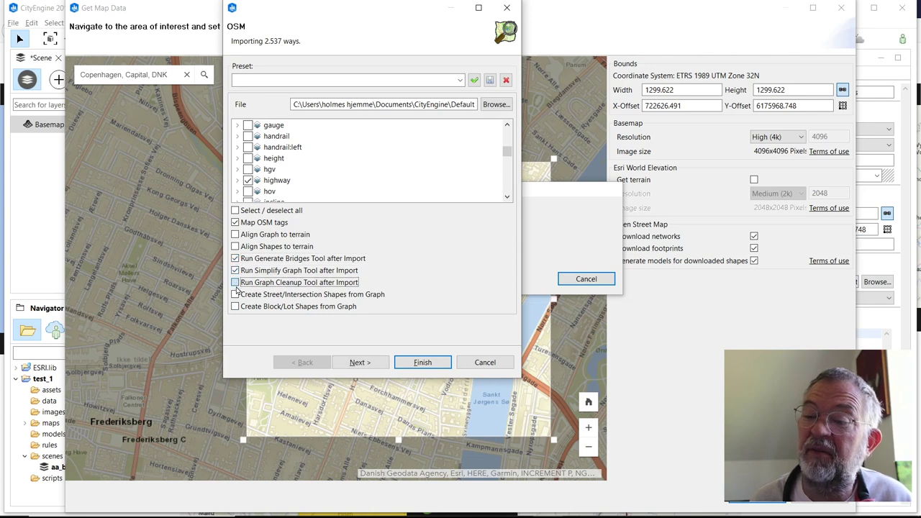
click(235, 294)
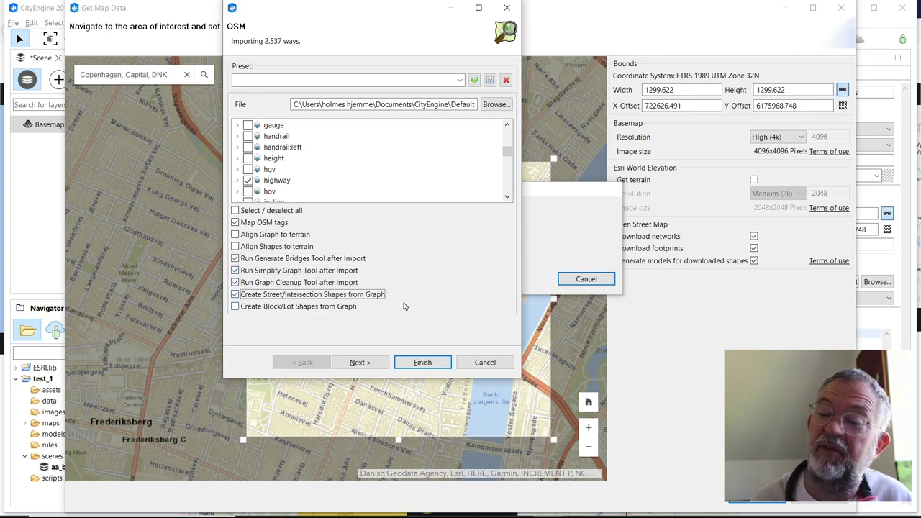
Step: Finish the OSM import and hide the Footprints and Street Network layers, leaving only Basemap Streets shown
click(425, 364)
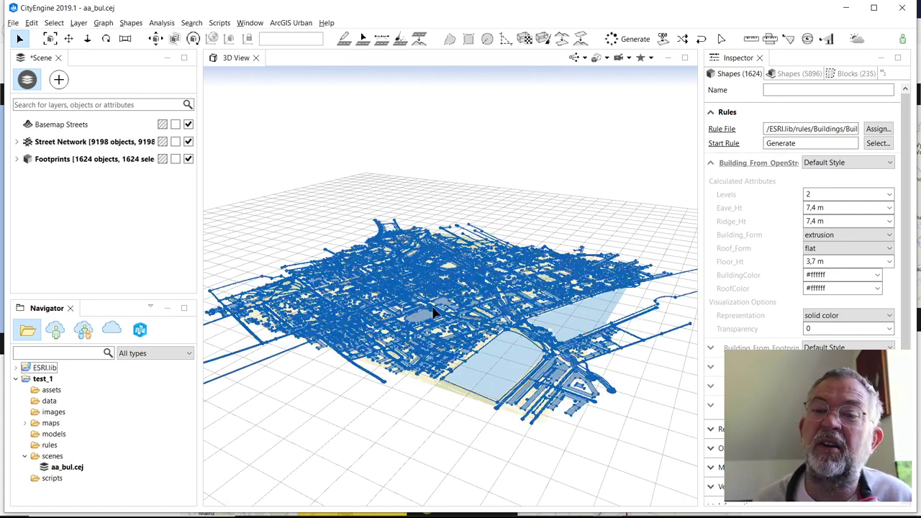
scroll(421, 286, down, 3)
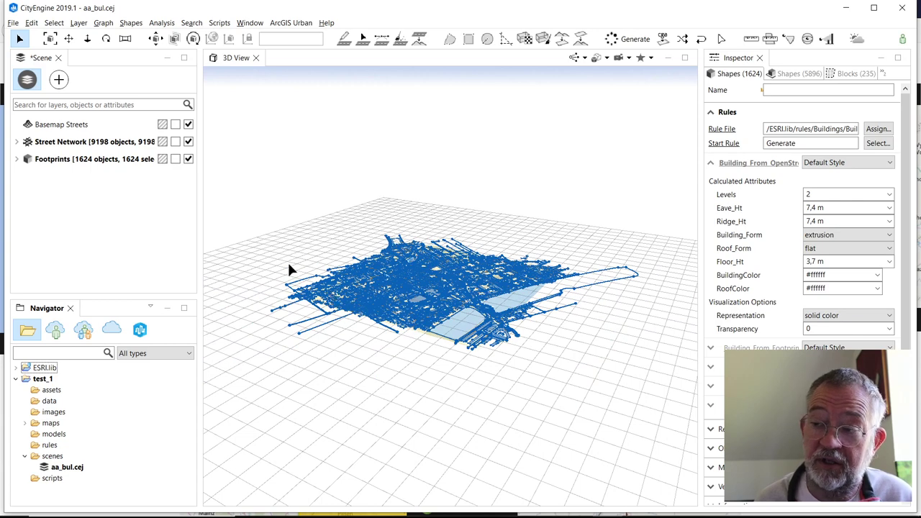
click(188, 159)
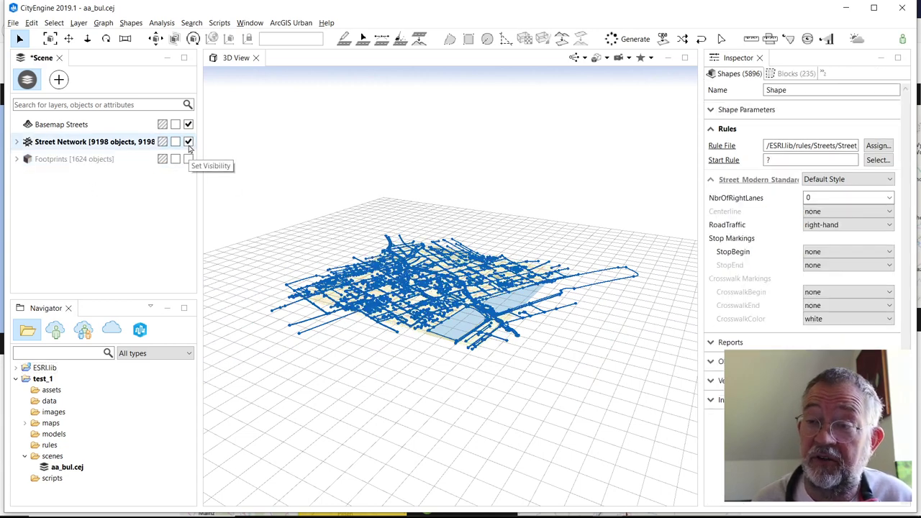
click(188, 142)
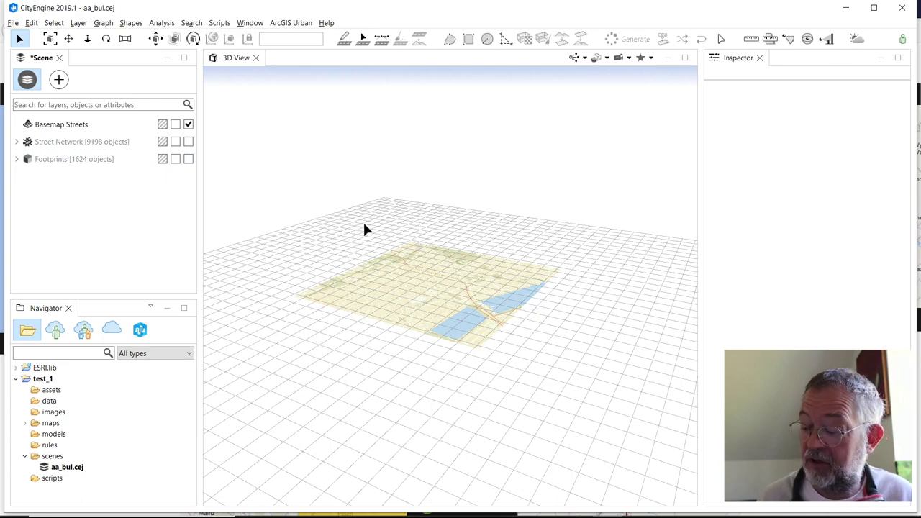
scroll(438, 288, up, 3)
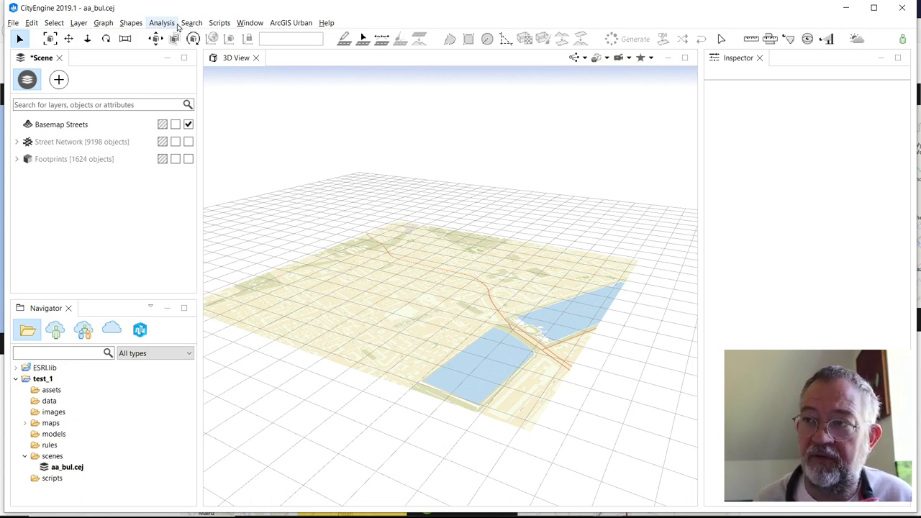
Step: Open a new Top View viewport, dock it as a tab beside the 3D View, and show it
click(249, 24)
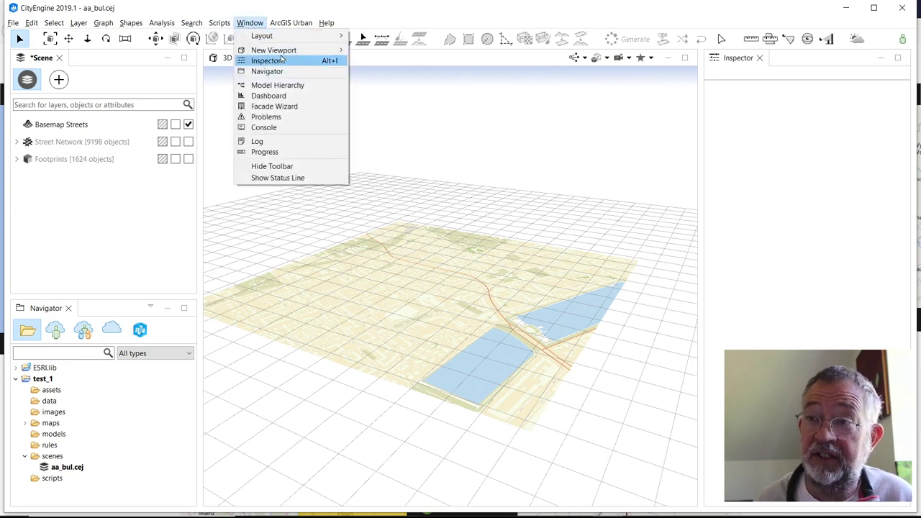
mouse_move(288, 54)
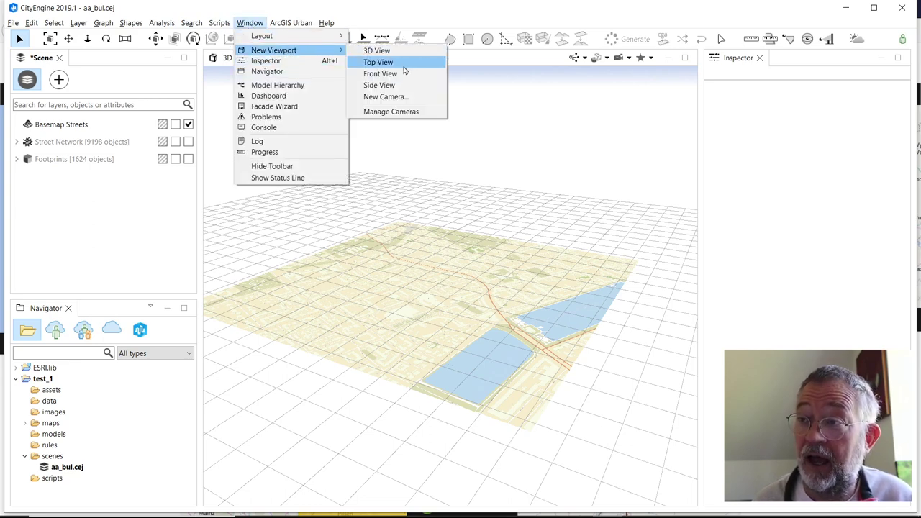
click(402, 63)
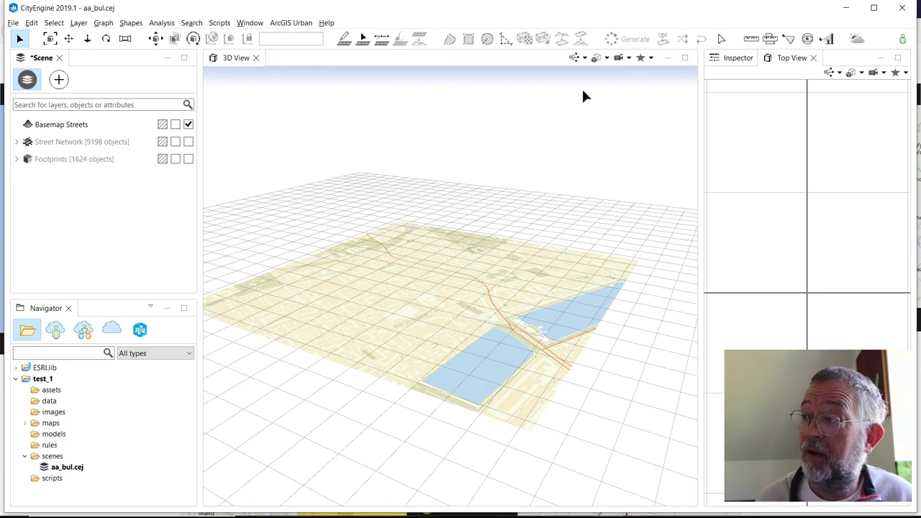
click(567, 75)
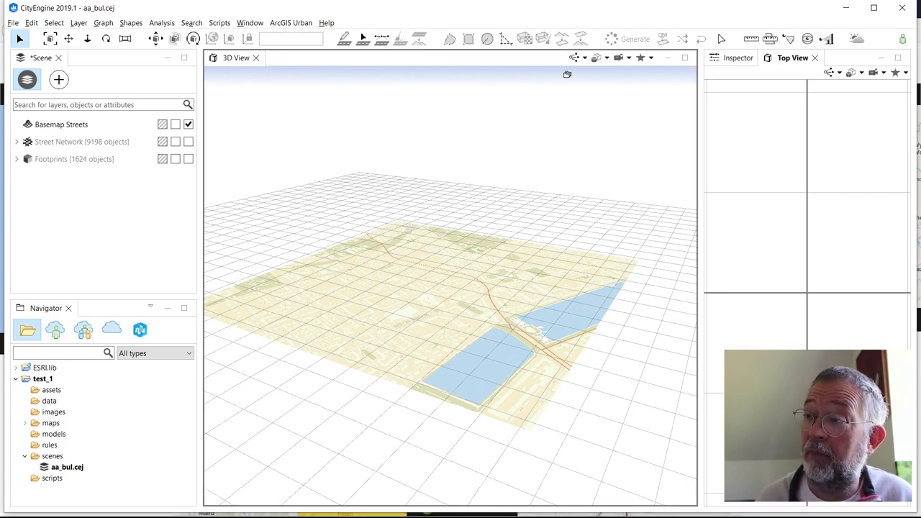
drag(359, 64, 374, 72)
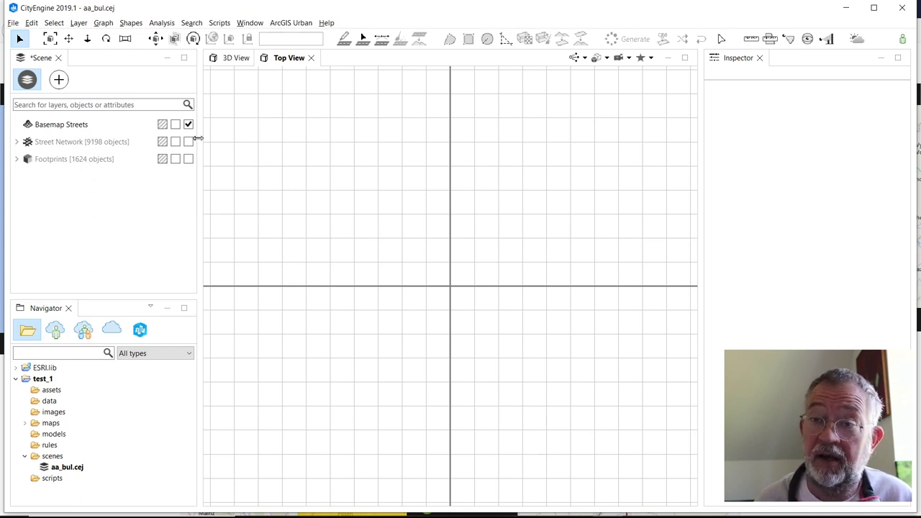
click(230, 63)
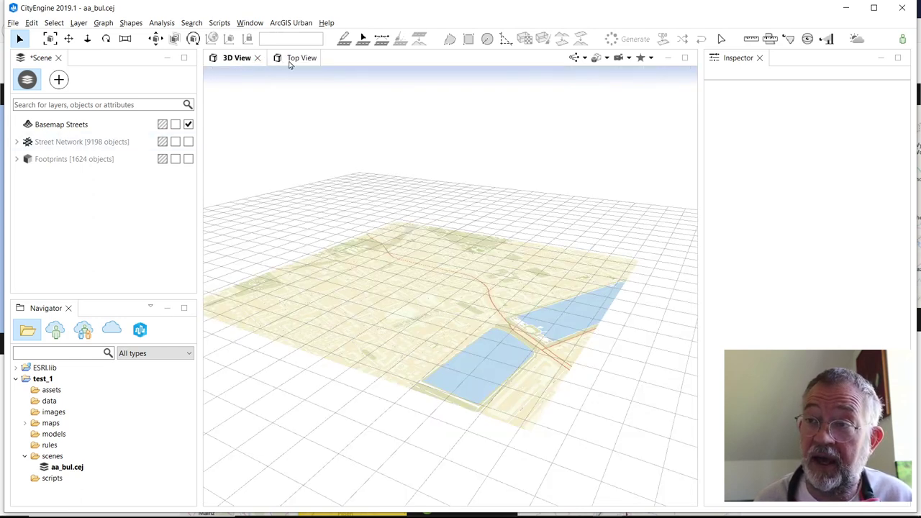
click(298, 63)
Step: Frame the Basemap Streets layer in the Top View
click(85, 129)
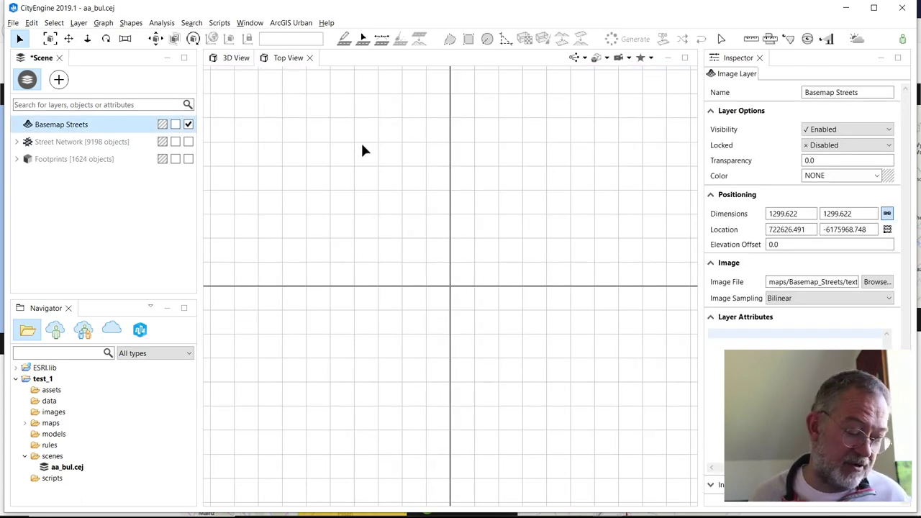
click(288, 57)
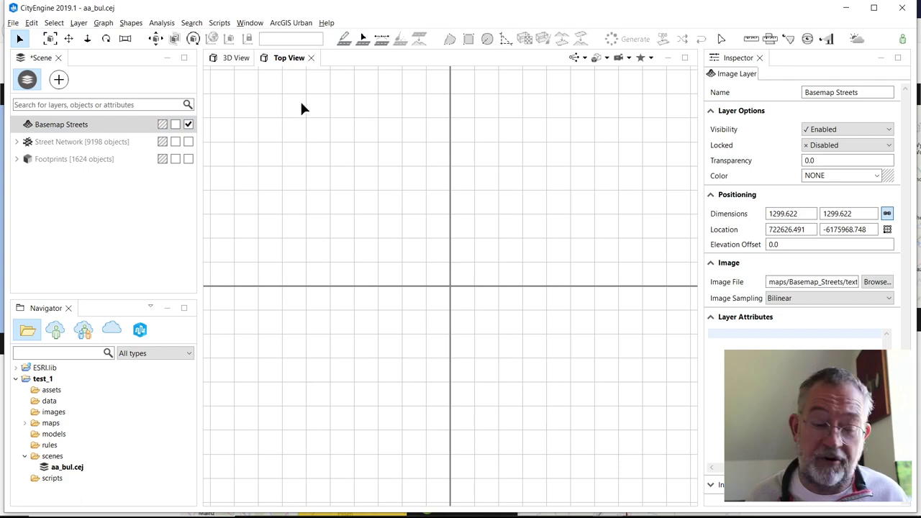
key(f)
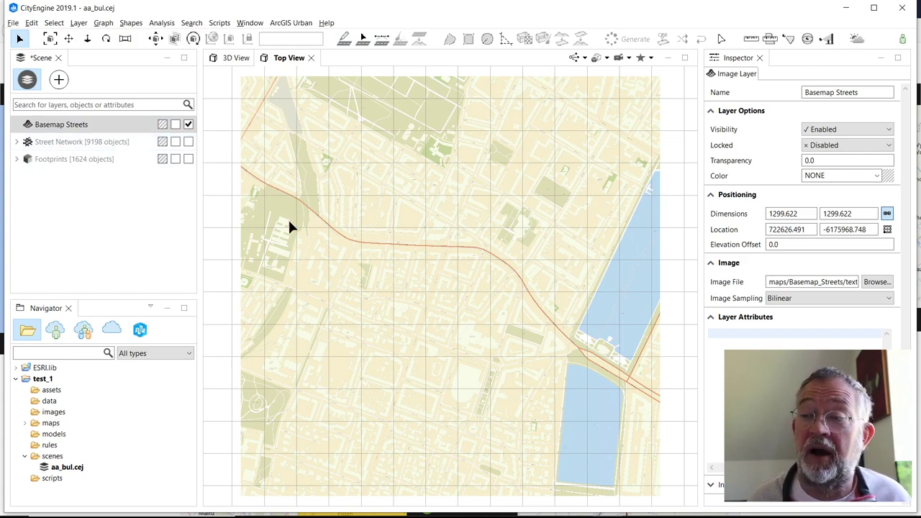
Step: Examine the streets basemap in the Top View, closing in on the red main road northwest of the lakes
scroll(419, 269, up, 3)
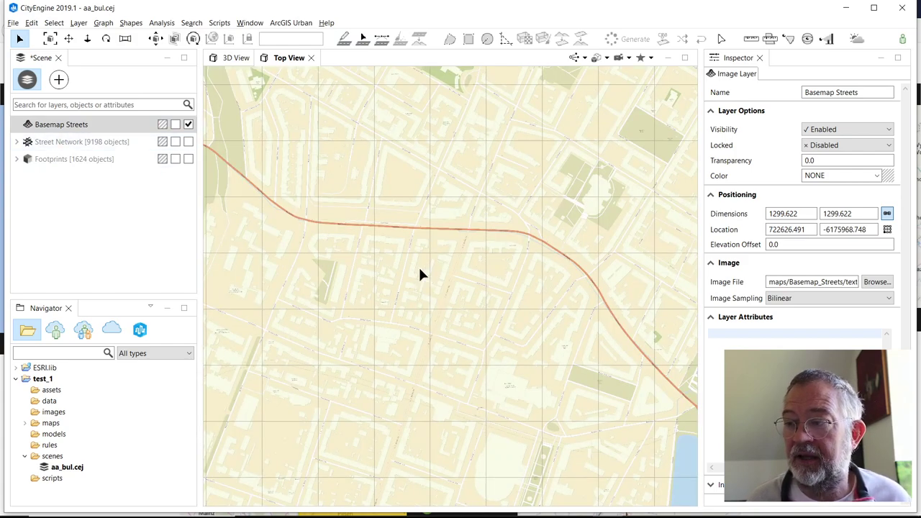
scroll(421, 272, up, 5)
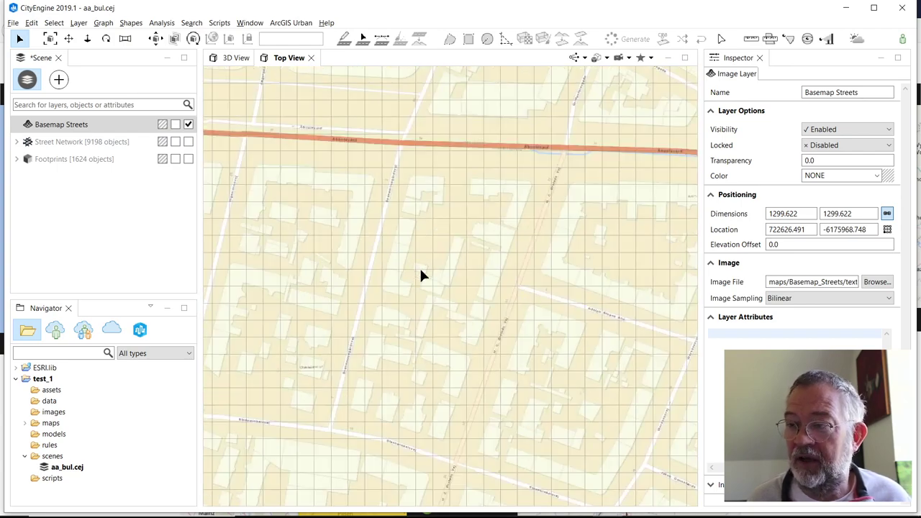
scroll(421, 275, down, 4)
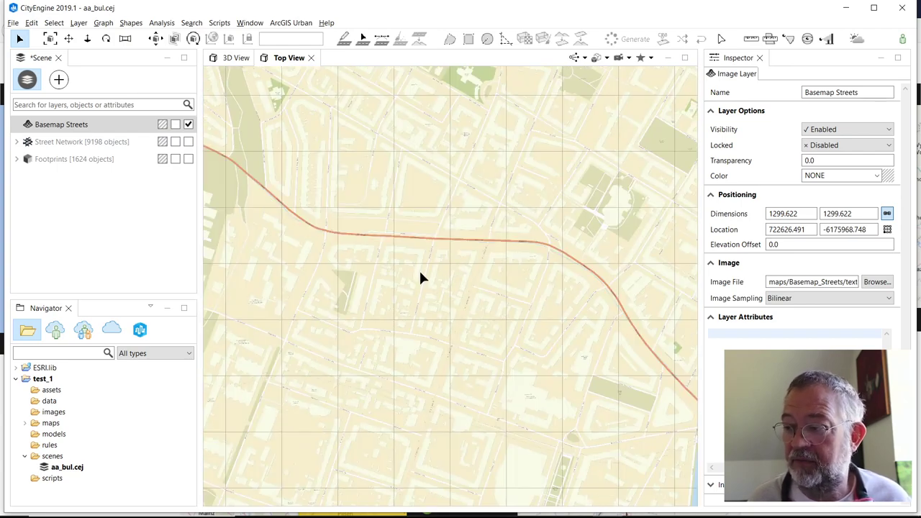
scroll(421, 278, down, 5)
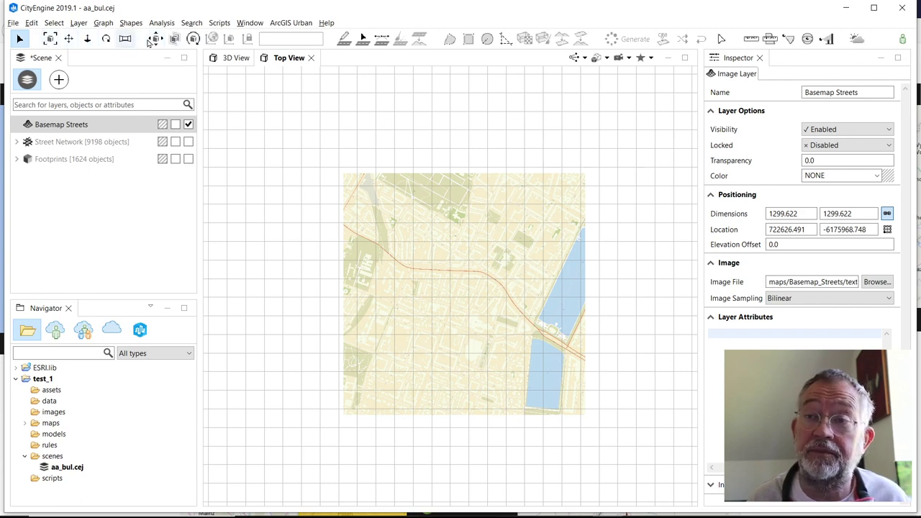
click(68, 39)
drag(395, 329, 301, 306)
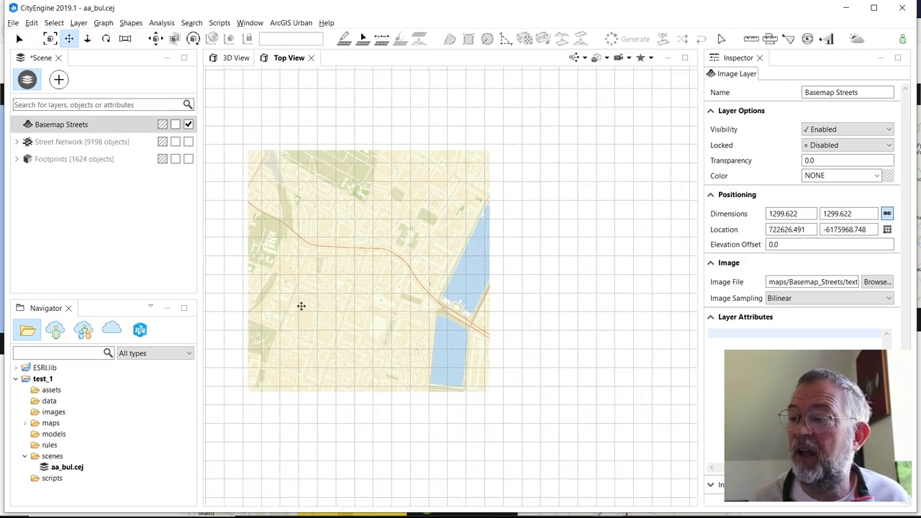
scroll(408, 309, up, 6)
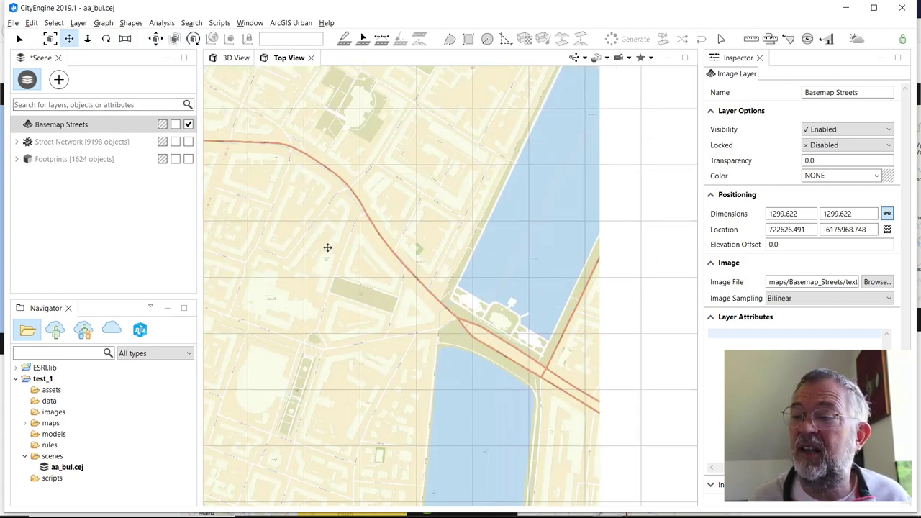
scroll(328, 248, up, 4)
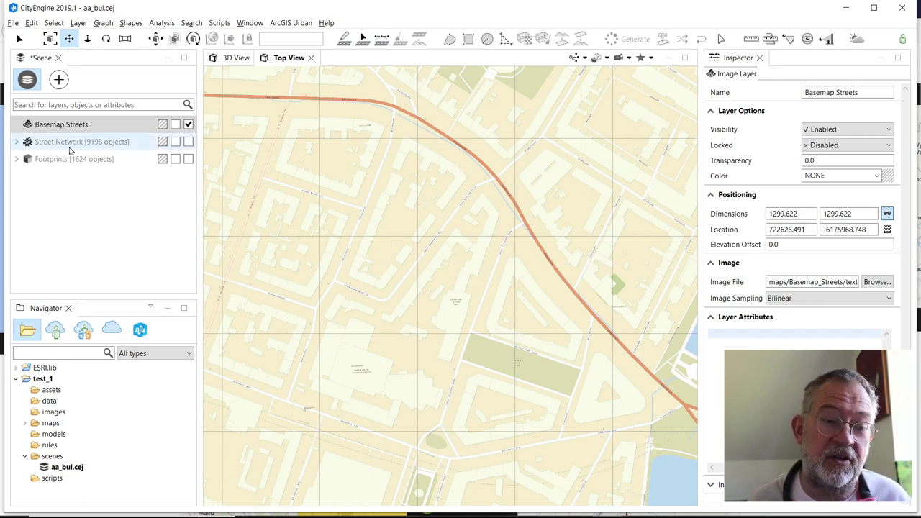
Step: Add a new graph layer and name it road
click(78, 24)
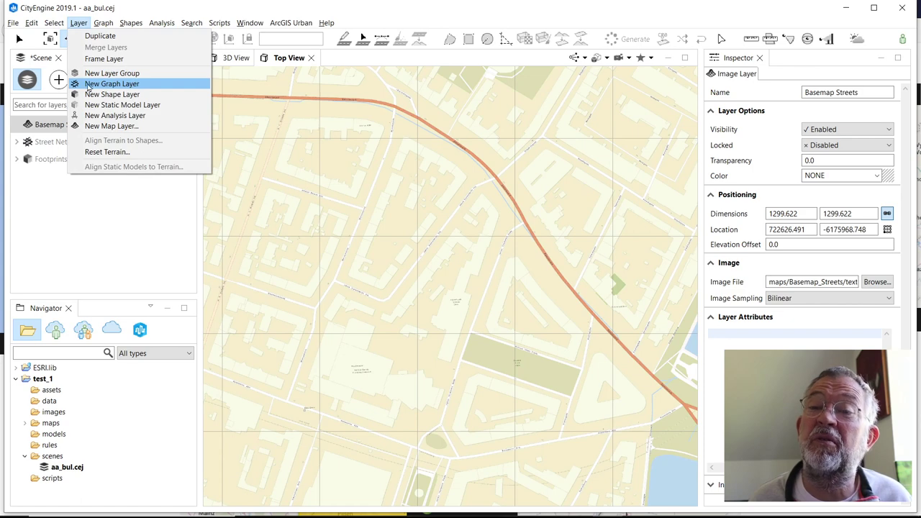
click(125, 87)
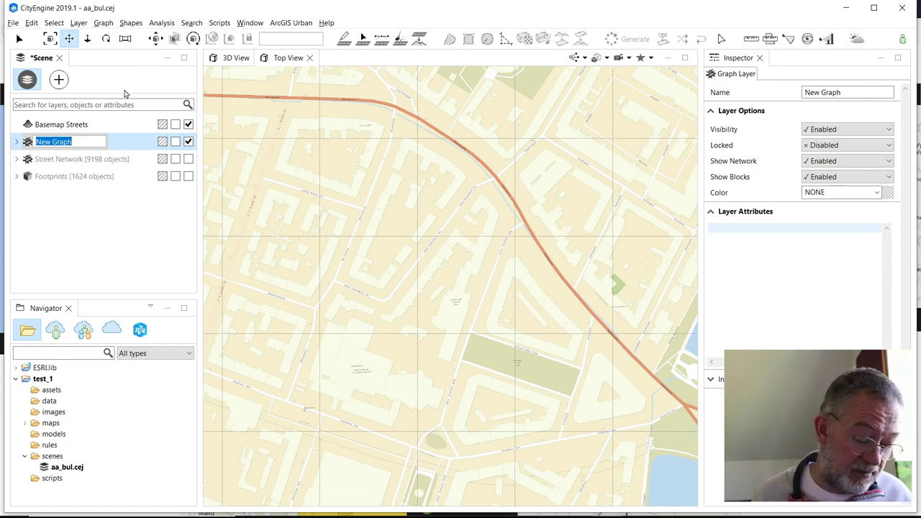
text(road)
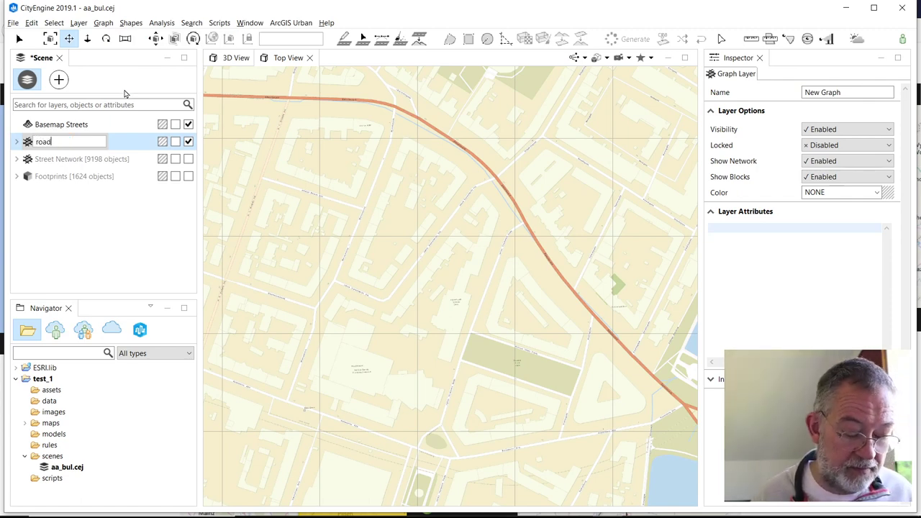
click(144, 236)
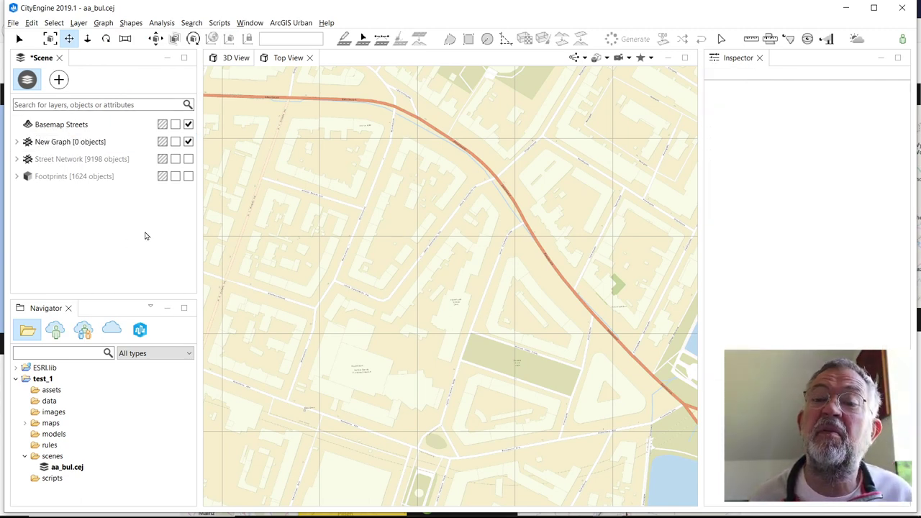
right_click(81, 143)
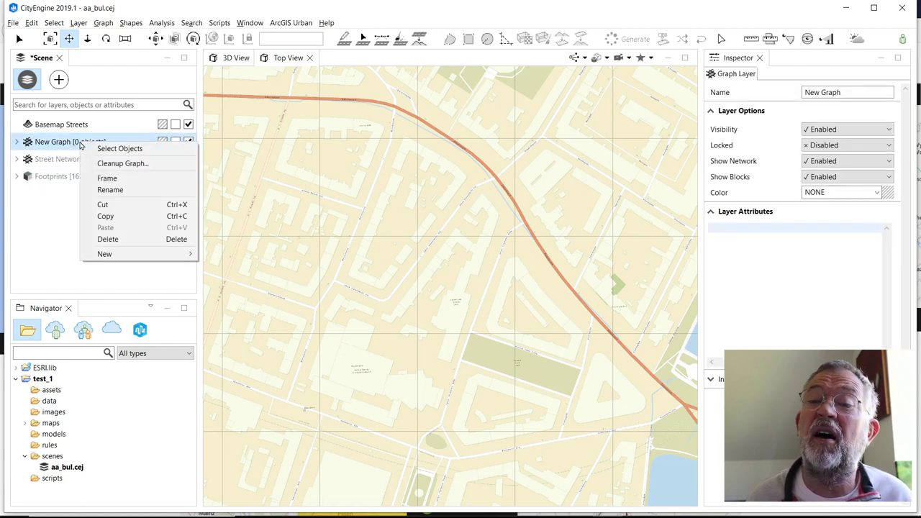
click(110, 190)
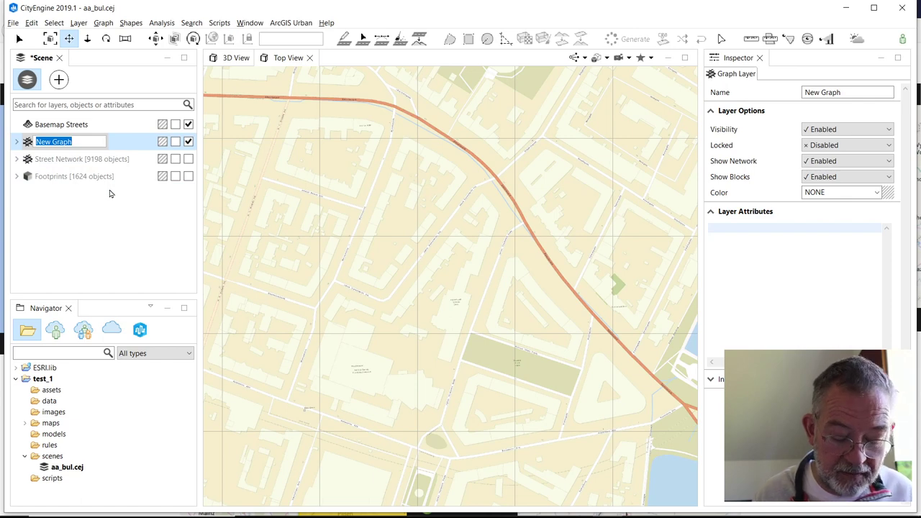
text(road)
key(Return)
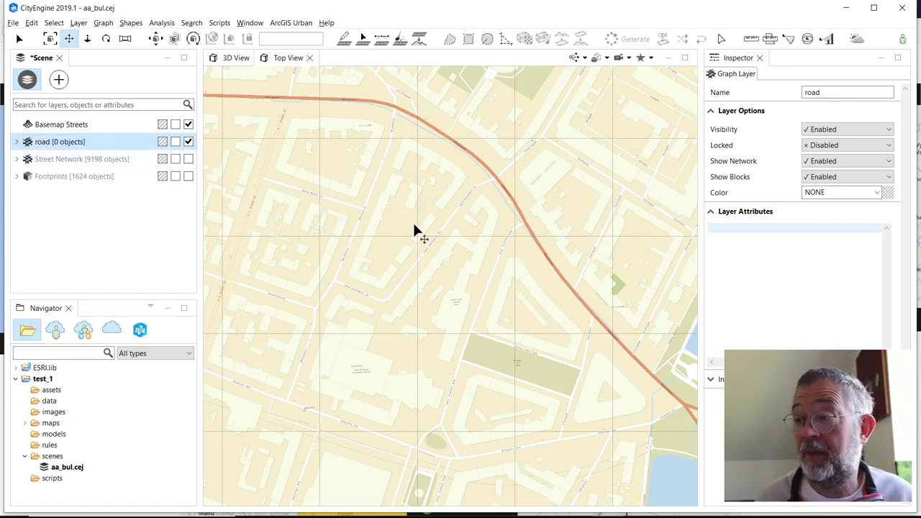
Step: Trace the red main road with polygonal street creation on the road layer, from the lake junction northwest to the map view's western edge
click(344, 40)
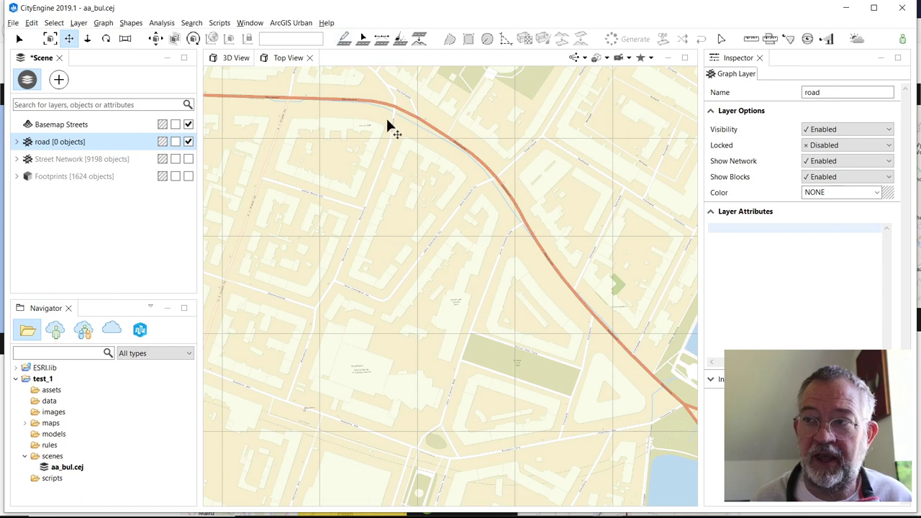
click(361, 45)
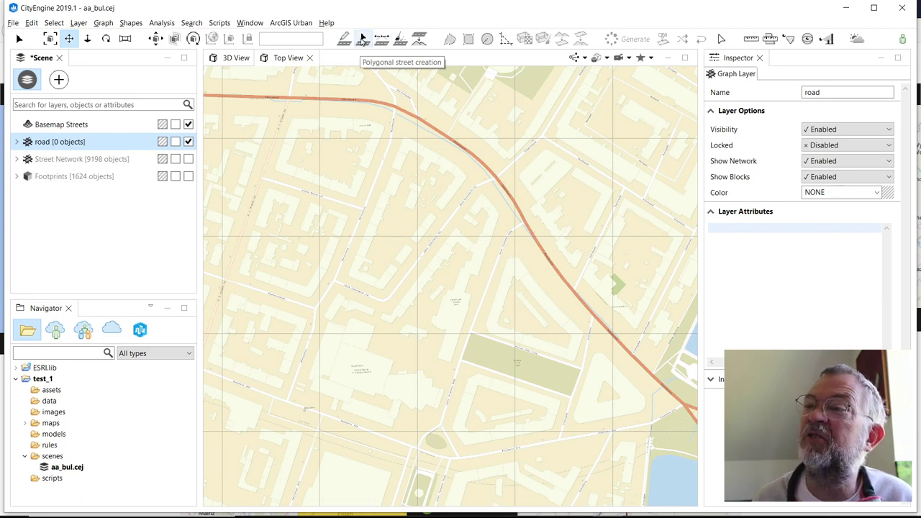
click(363, 39)
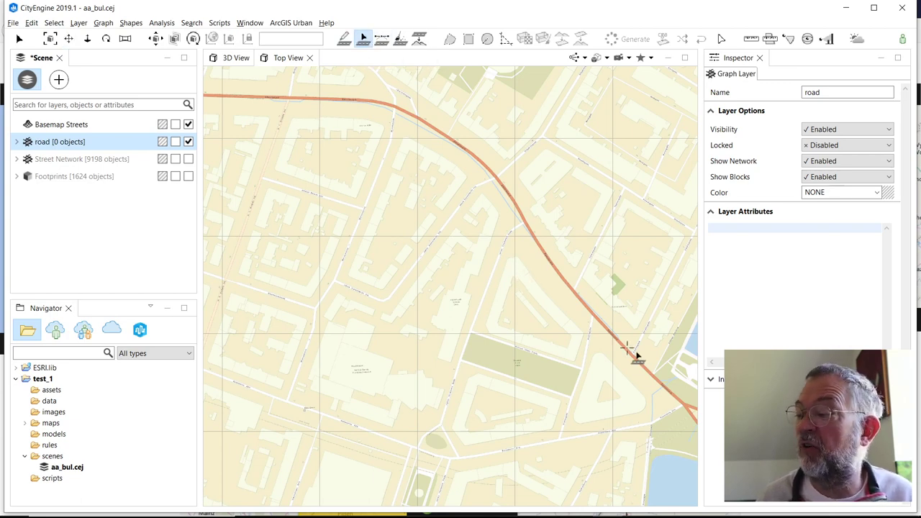
click(686, 406)
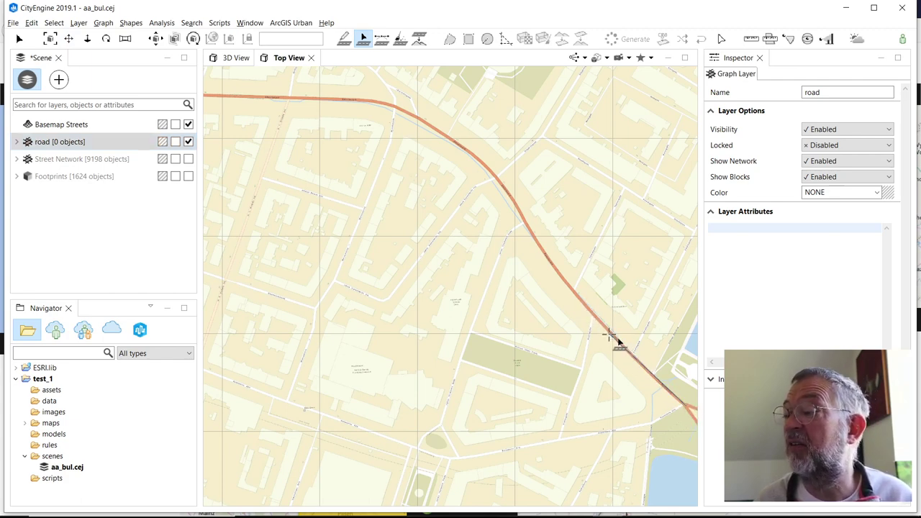
click(642, 364)
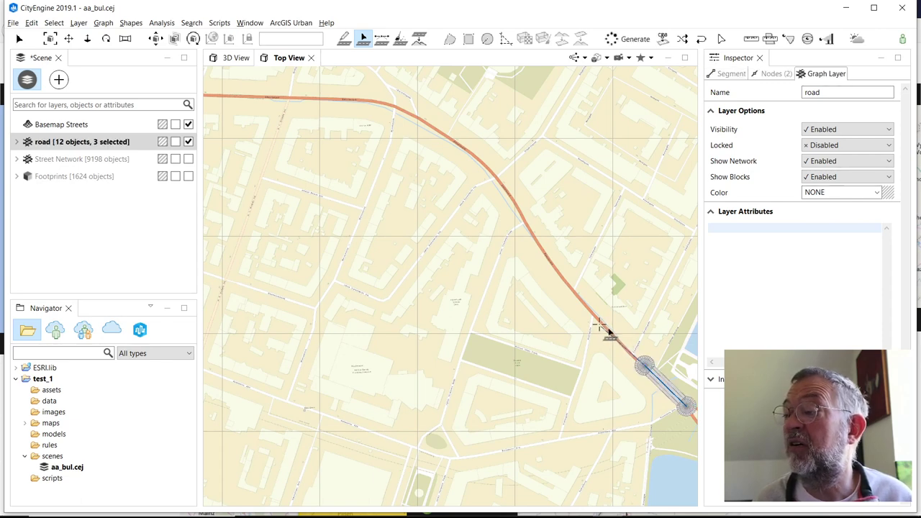
click(591, 315)
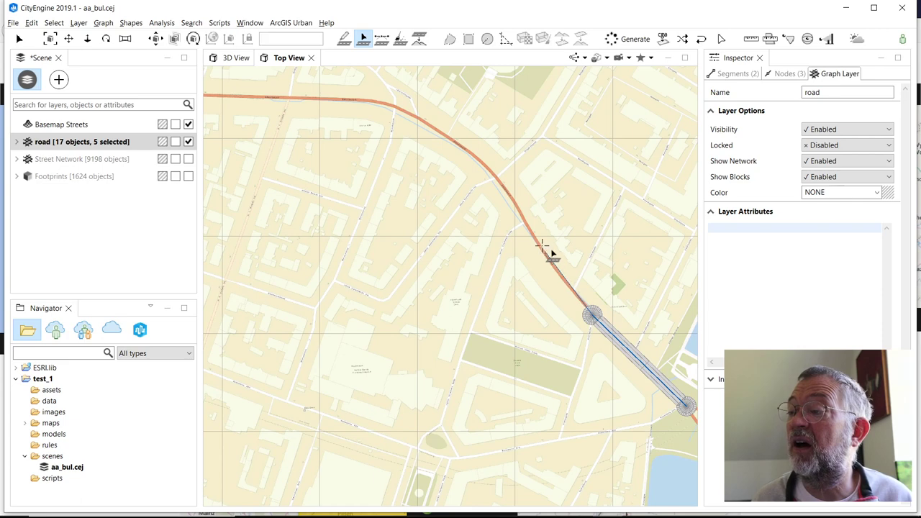
click(526, 226)
click(502, 173)
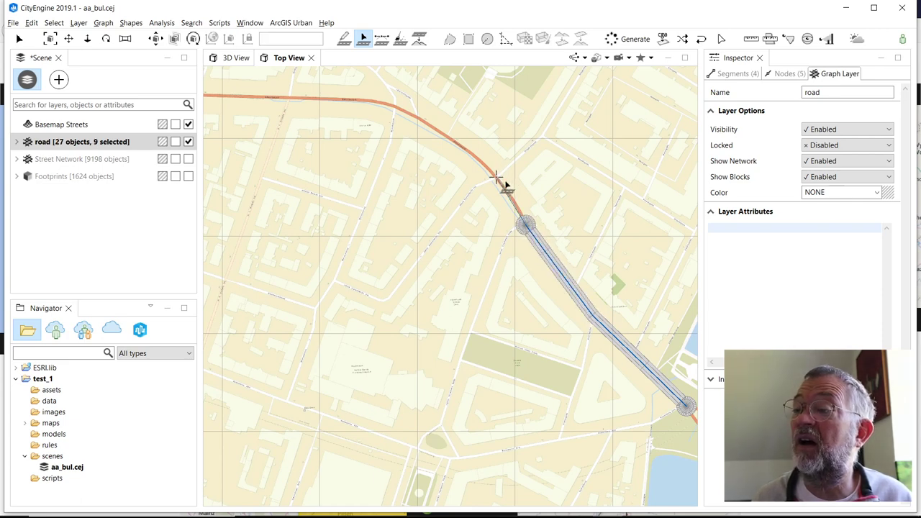
click(494, 178)
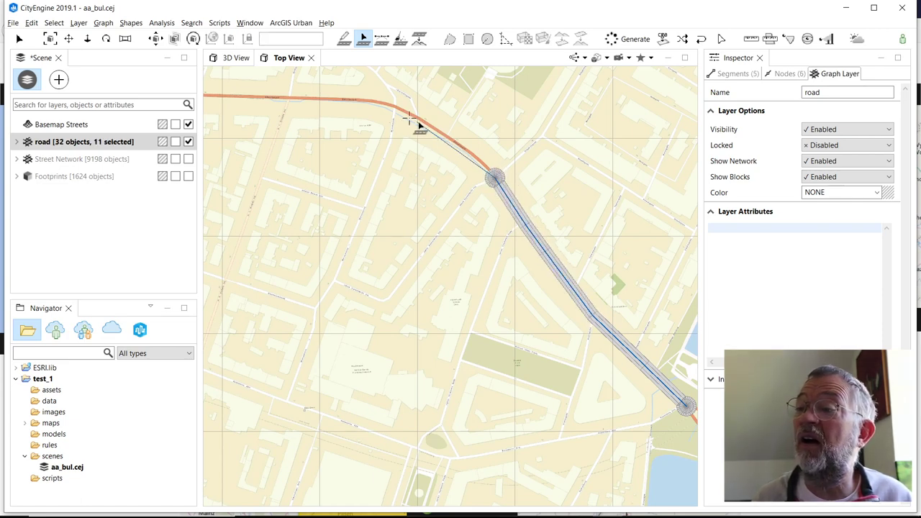
click(462, 145)
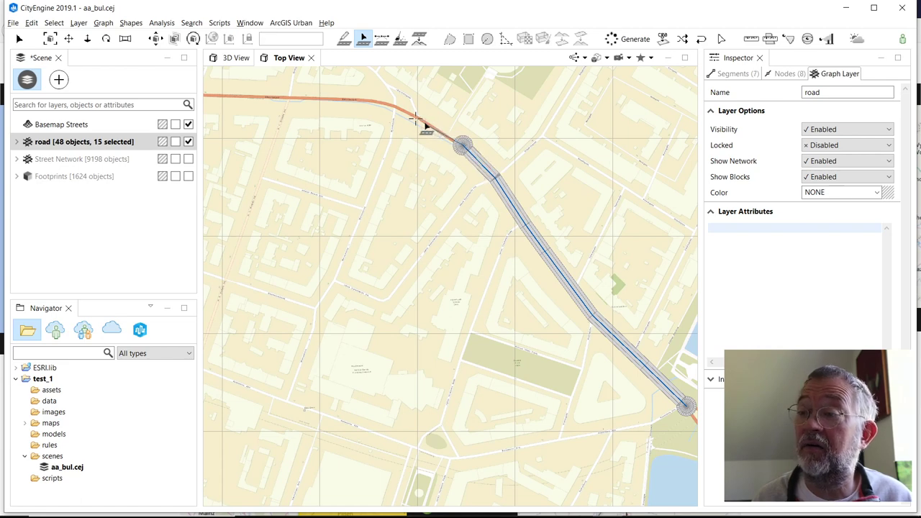
click(424, 124)
click(395, 108)
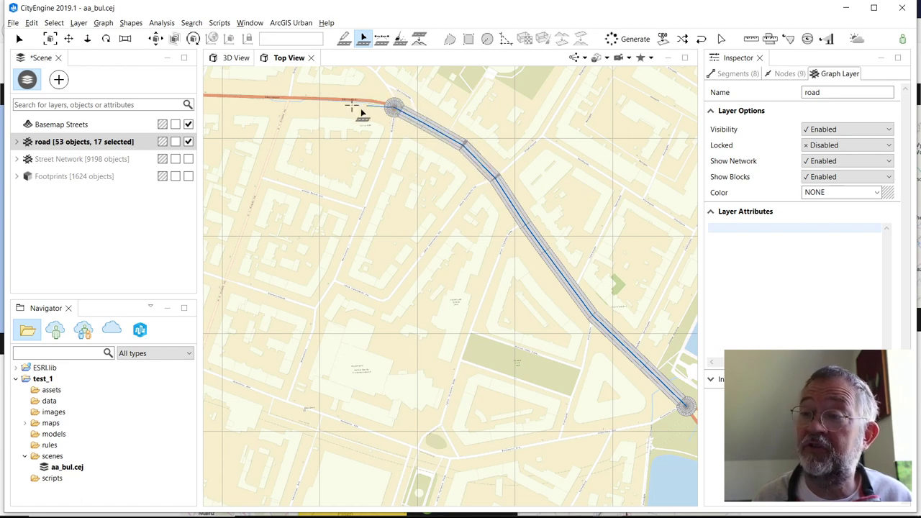
click(370, 99)
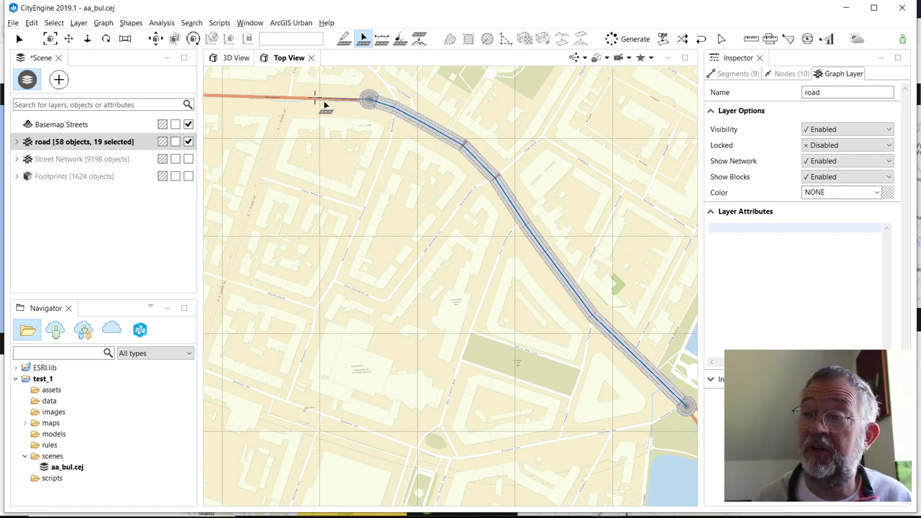
click(314, 98)
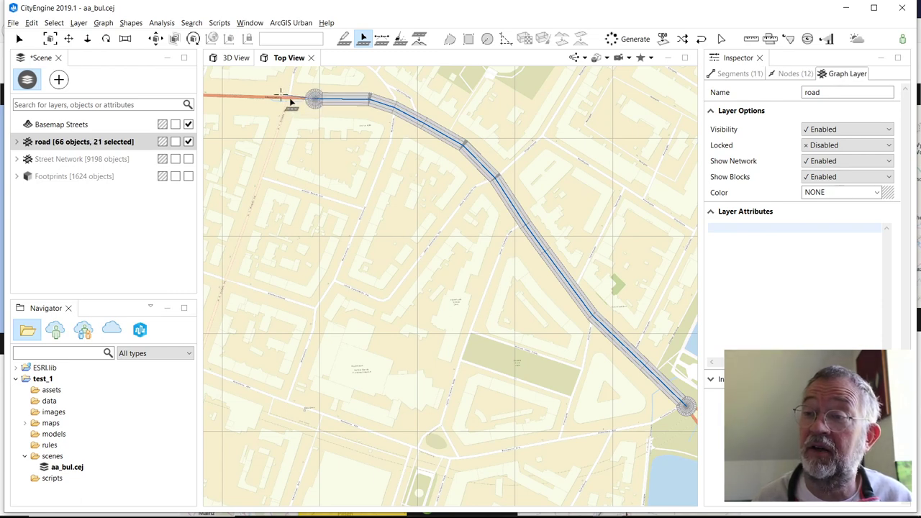
click(285, 95)
click(219, 97)
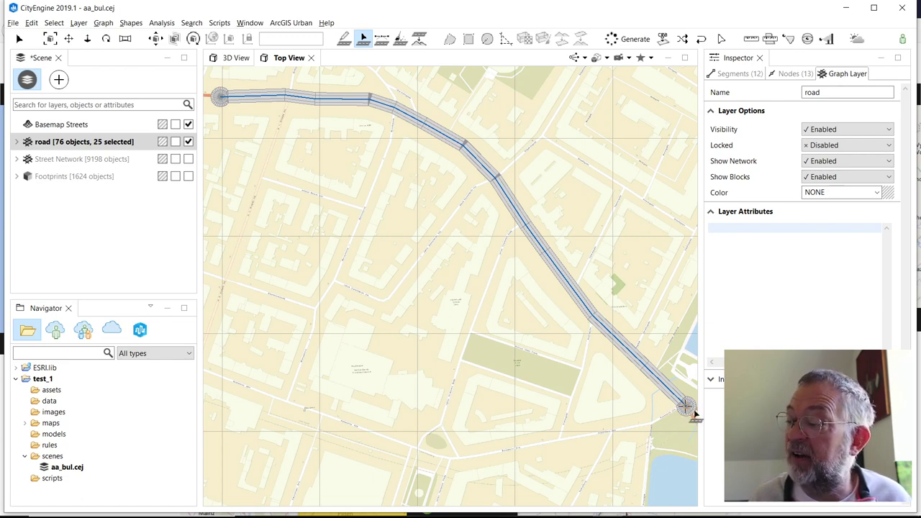
Step: Trace a second street from the main road's lakeside end, west along the white road past the small oval green
click(655, 422)
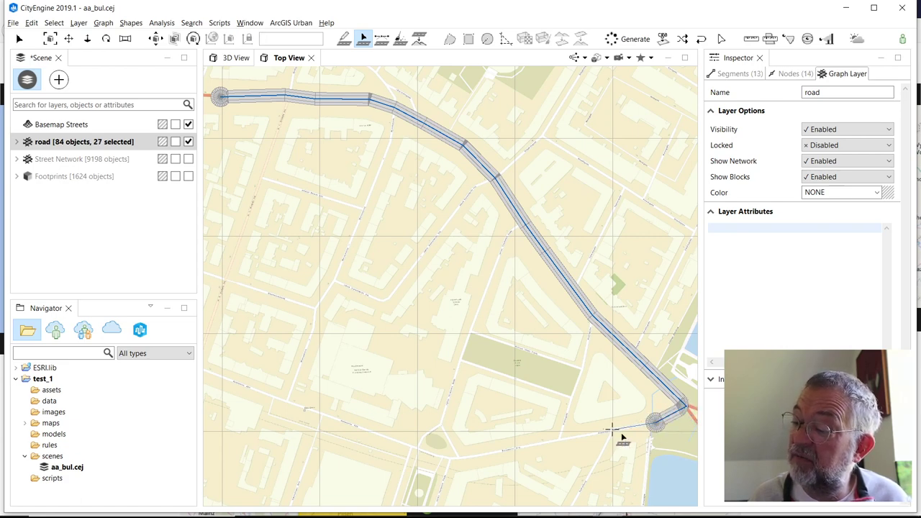
click(611, 430)
click(555, 441)
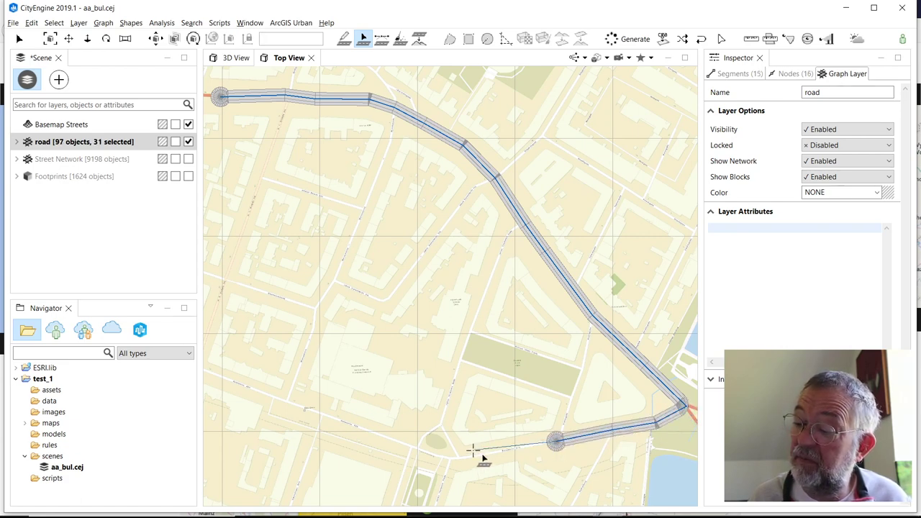
click(458, 458)
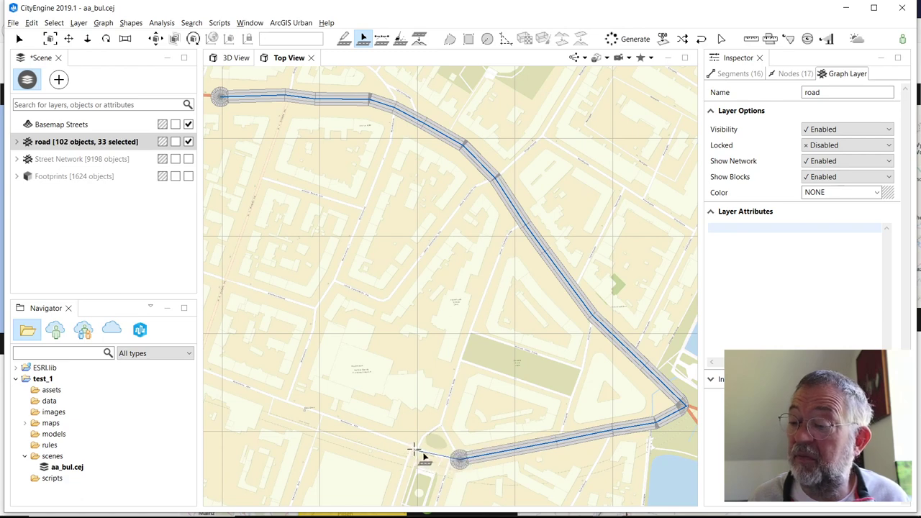
click(413, 450)
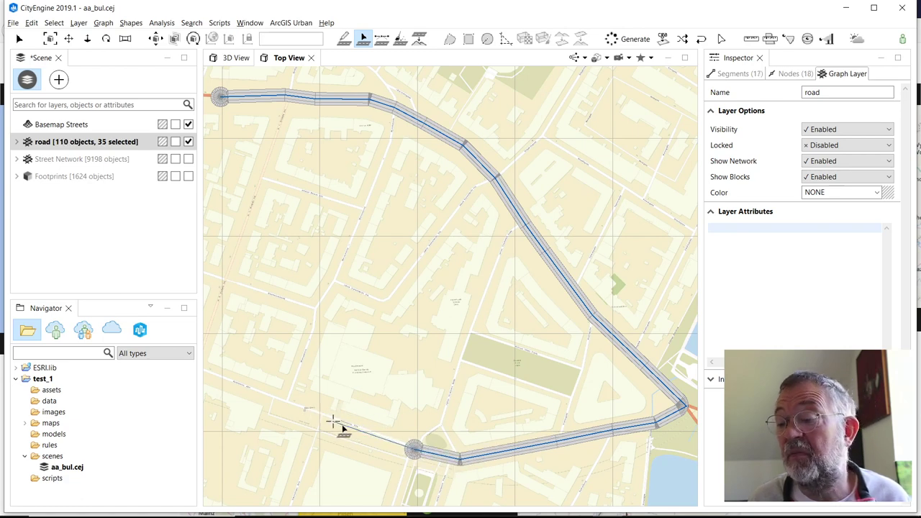
click(370, 431)
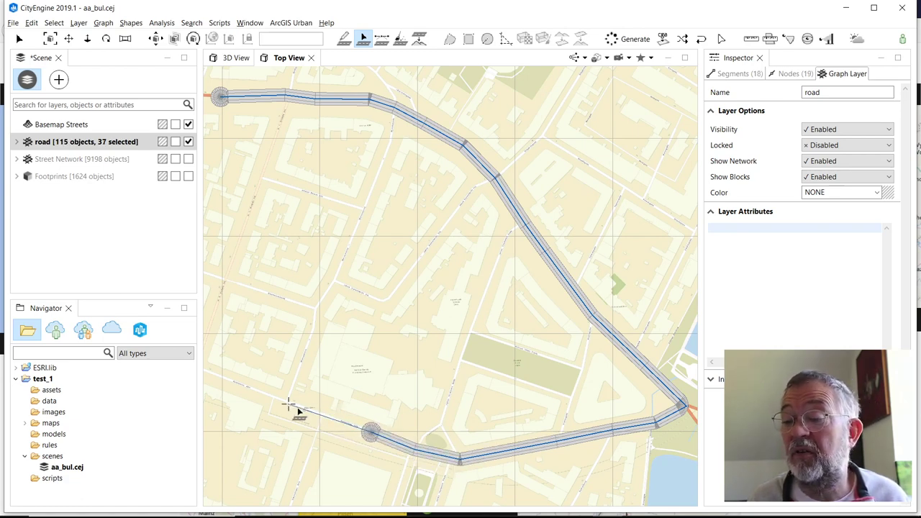
click(288, 405)
click(210, 373)
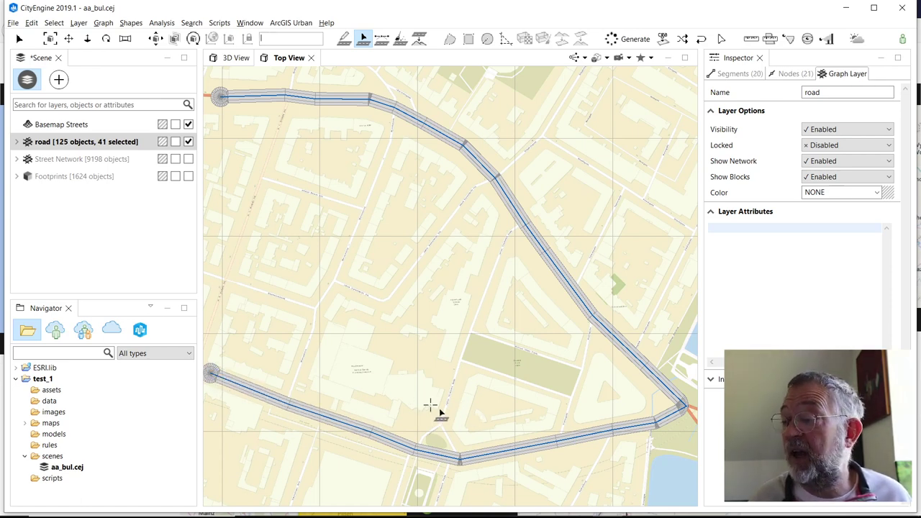
Step: Draw a street connecting the two traced roads along the west side of the triangular block
click(563, 441)
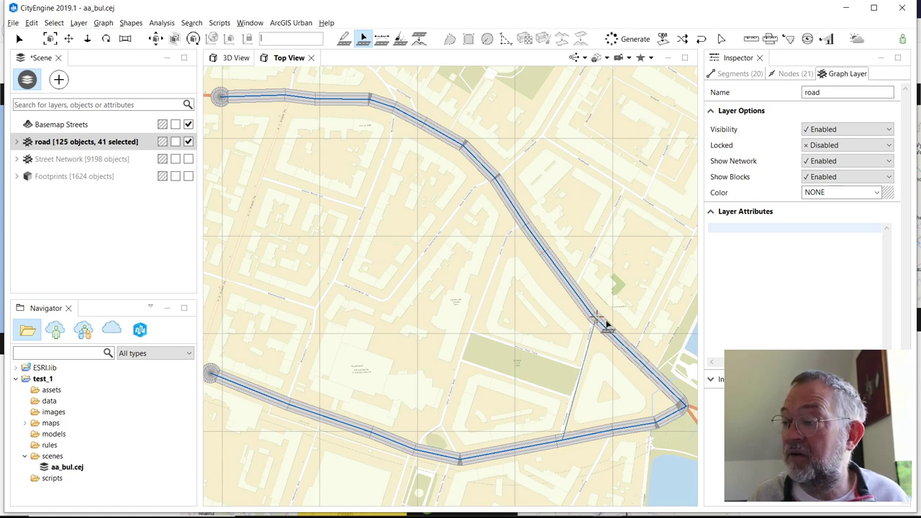
click(596, 319)
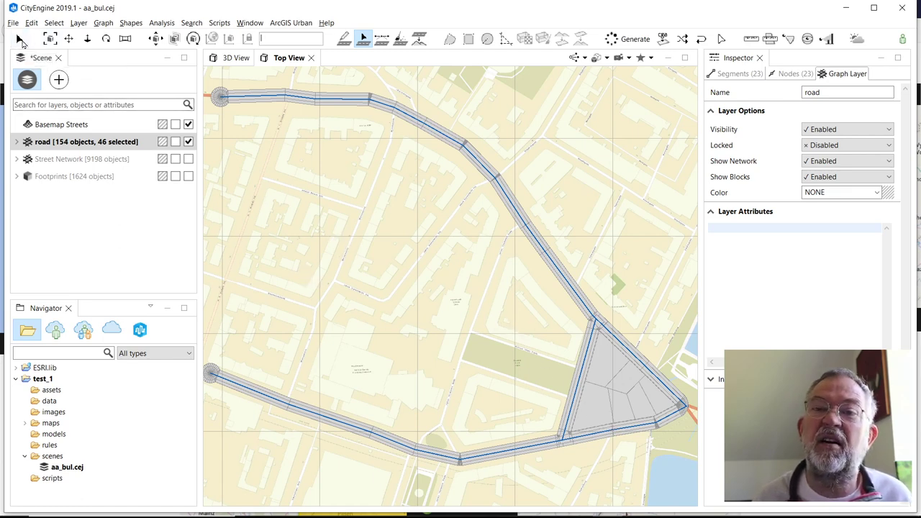
key(q)
Step: Assign the rule file Building_From_Footprint.cga from the ESRI.lib building rules to the southwest lot of the triangular block
click(597, 416)
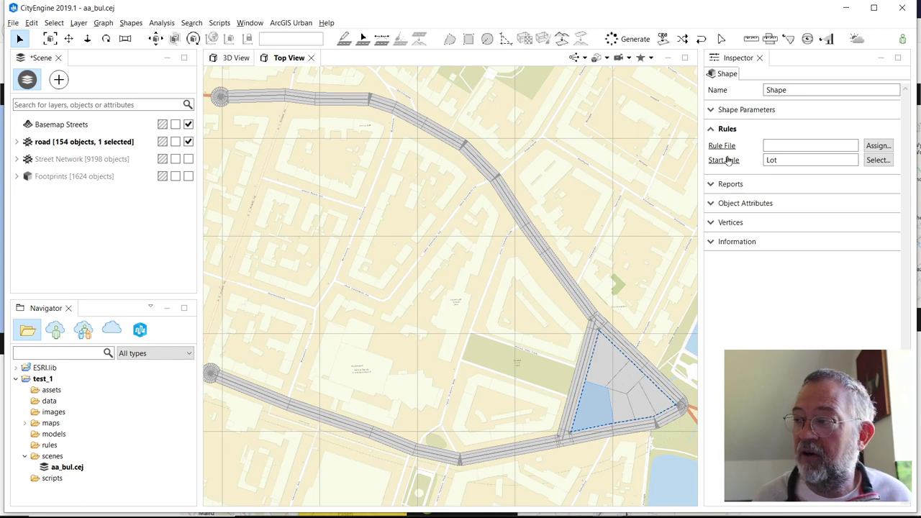
click(877, 146)
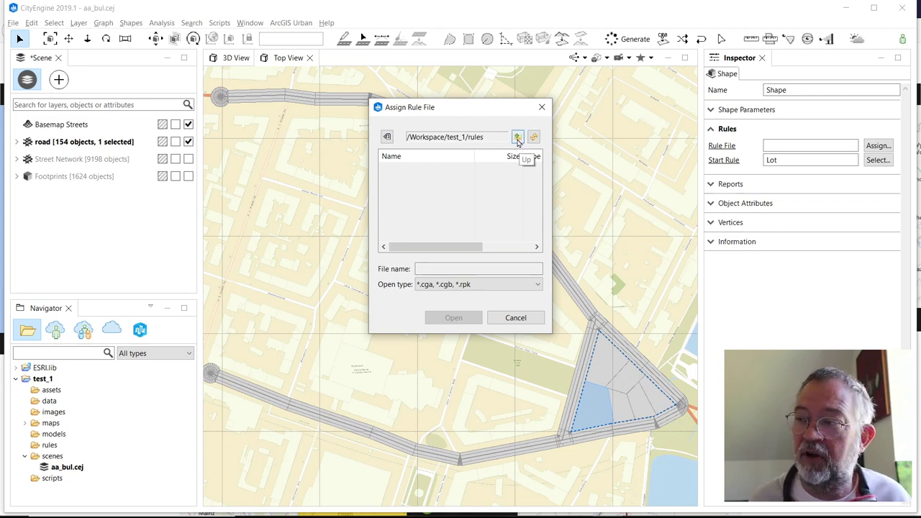
click(517, 138)
click(518, 138)
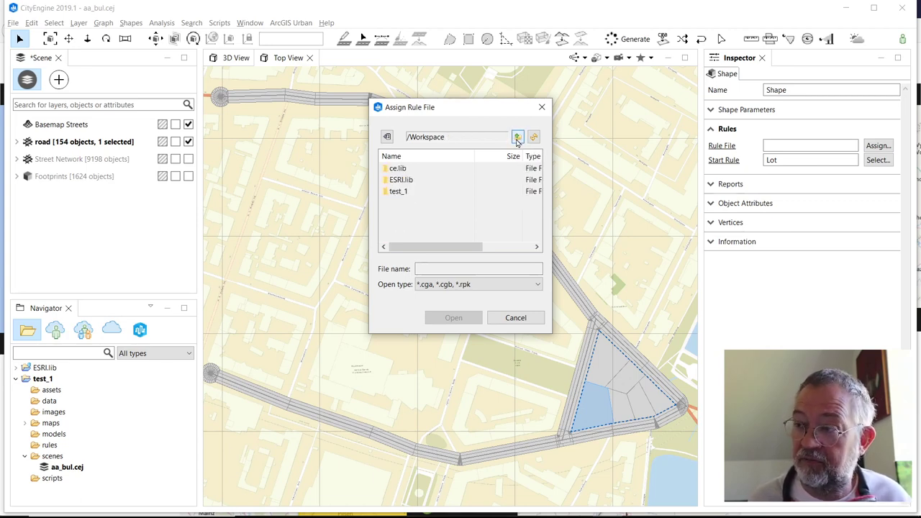
double_click(389, 181)
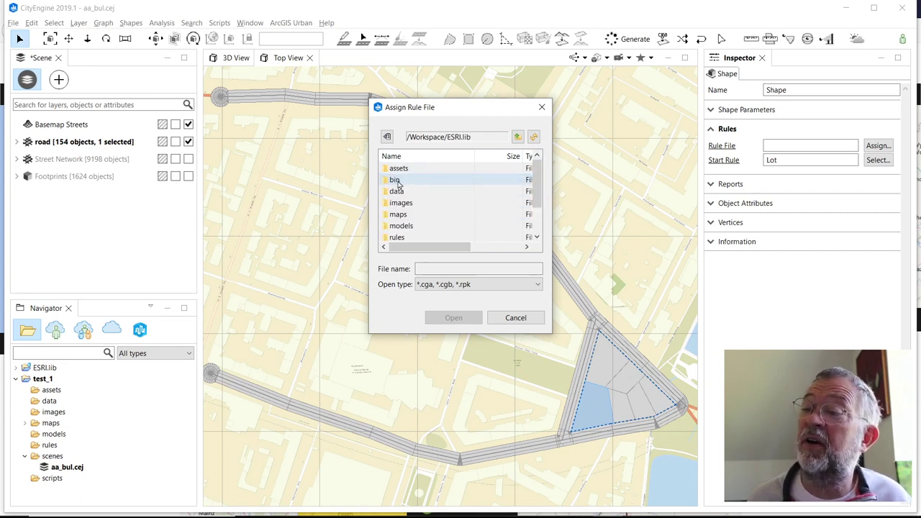
scroll(418, 203, down, 1)
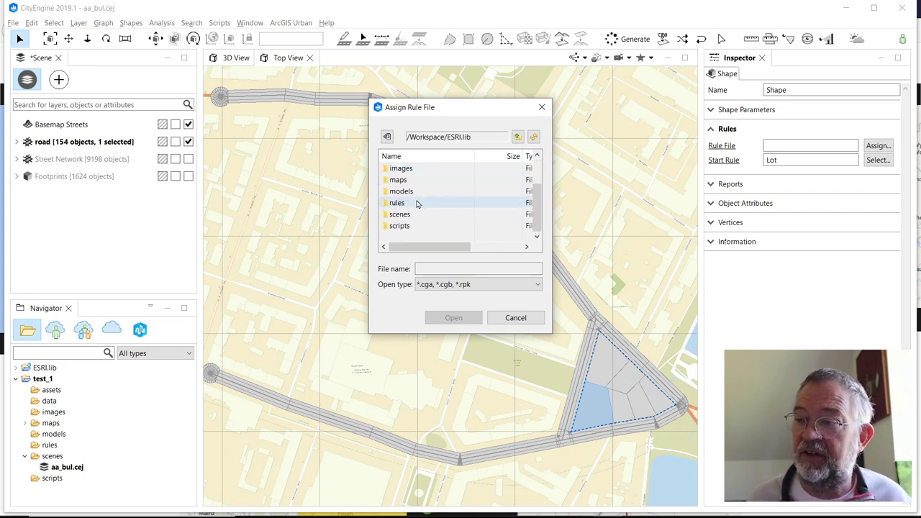
double_click(400, 205)
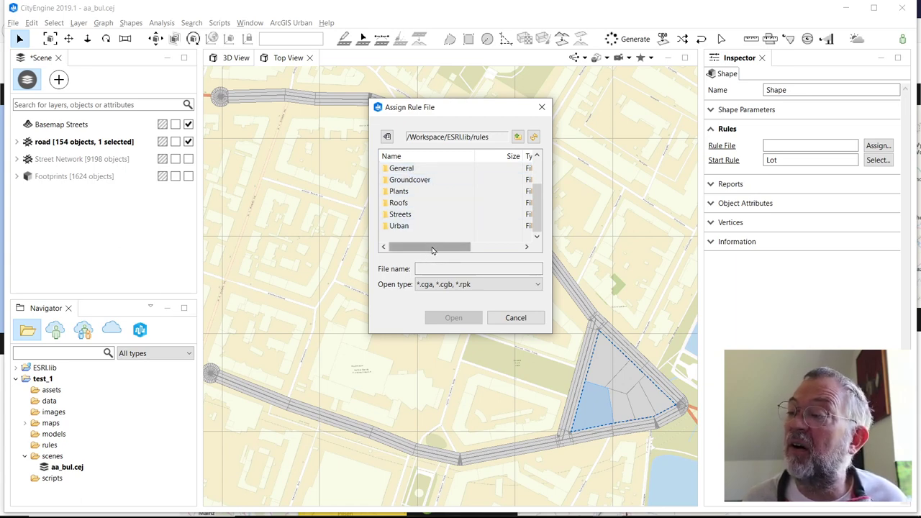
scroll(452, 236, up, 1)
double_click(417, 170)
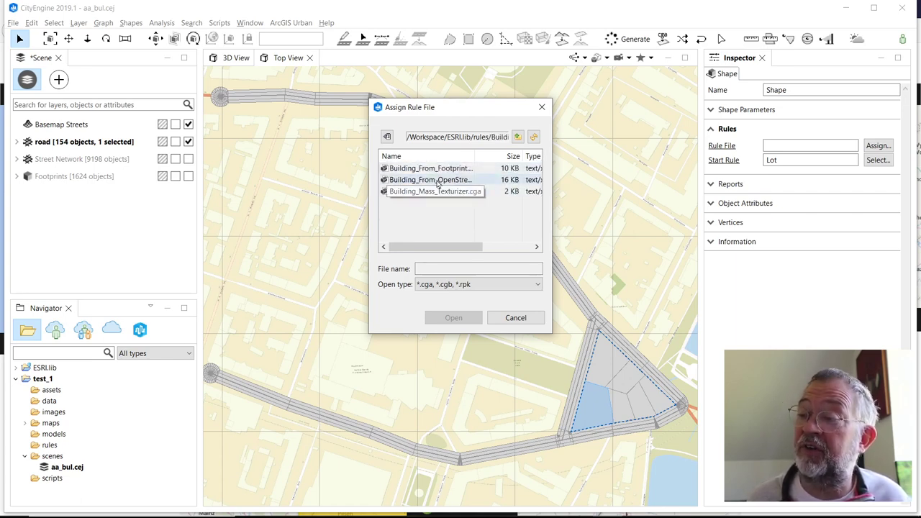
click(424, 170)
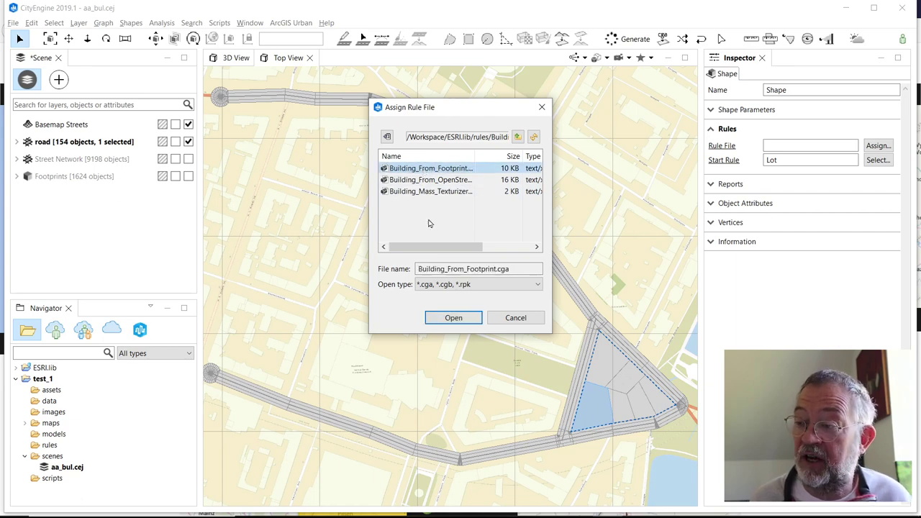
click(453, 319)
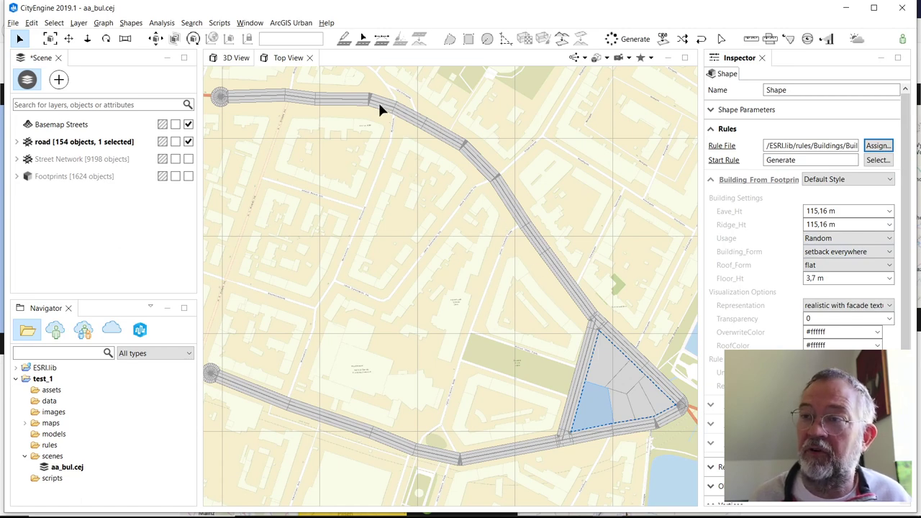
Step: Generate the building on the southwest lot and show it with its surroundings in the 3D View
click(628, 45)
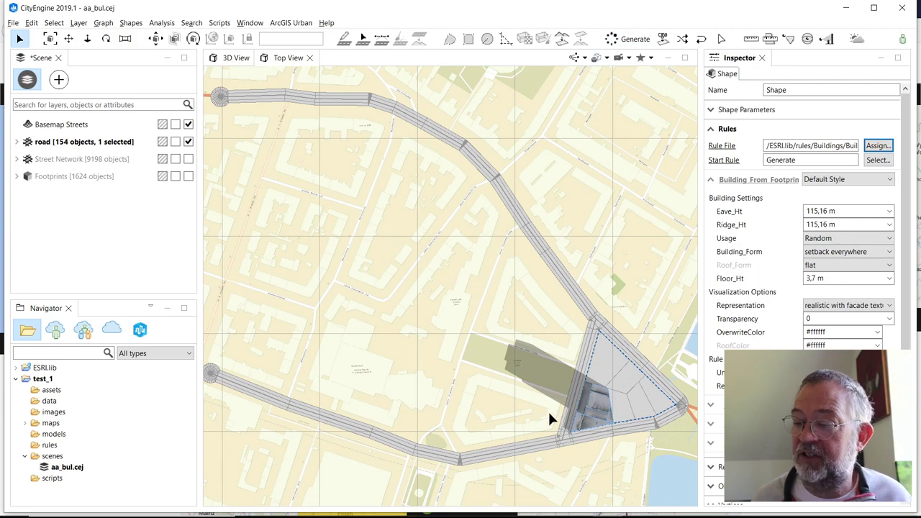
click(236, 58)
key(f)
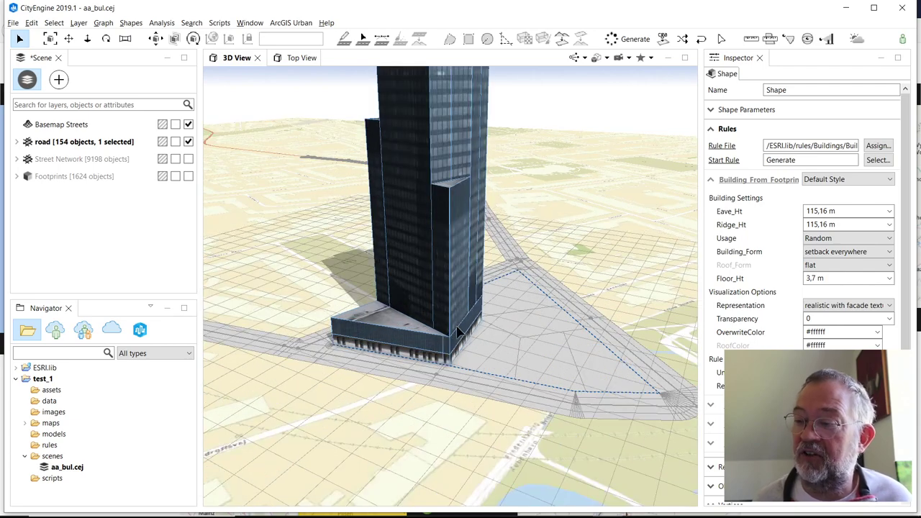
scroll(458, 331, down, 5)
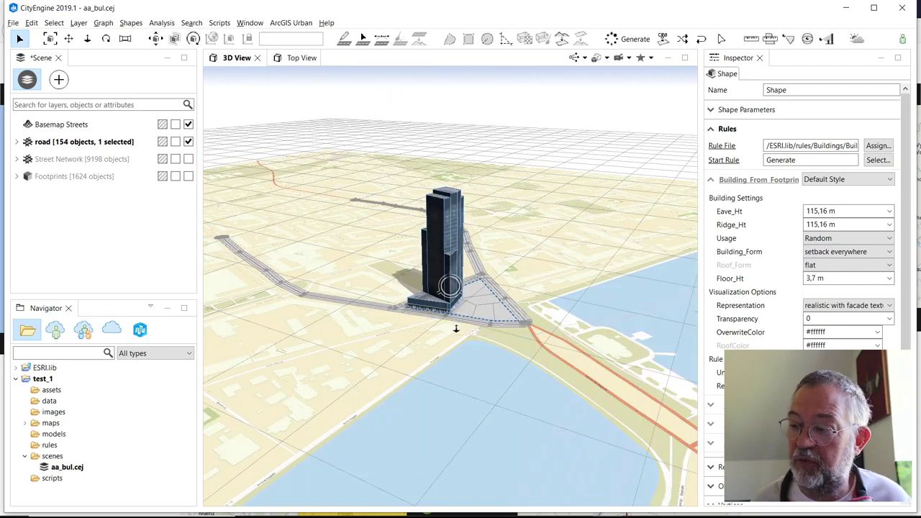
Step: Assign the rule file Building_From_Footprint.cga from the ESRI.lib building rules to the five remaining lots of the triangular block
click(475, 285)
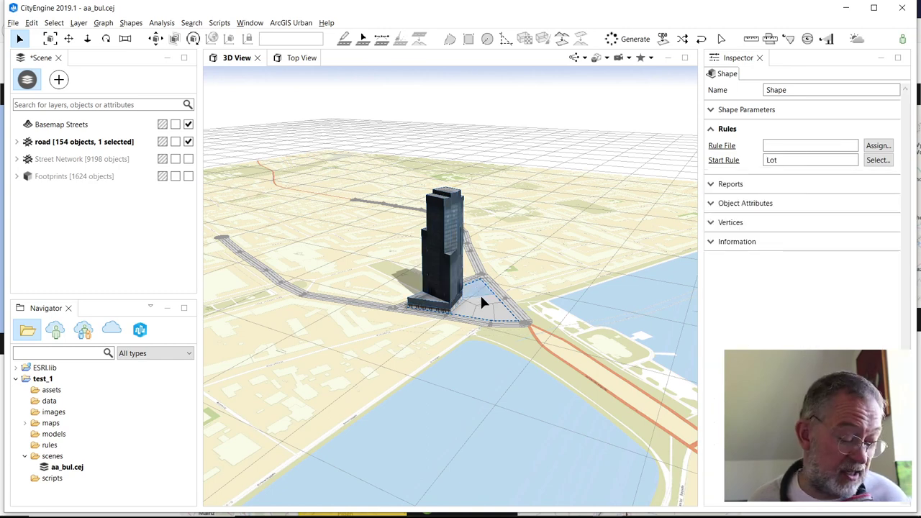
shift+click(470, 314)
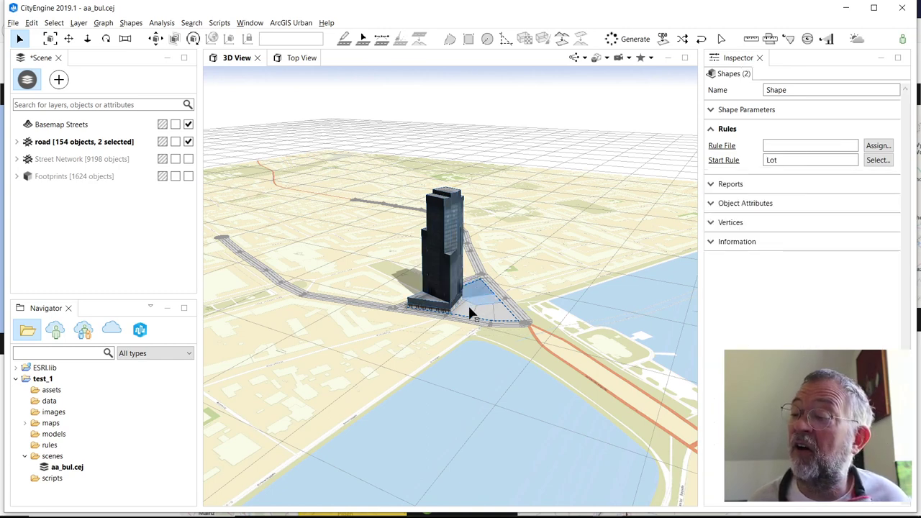
shift+click(481, 311)
shift+click(495, 316)
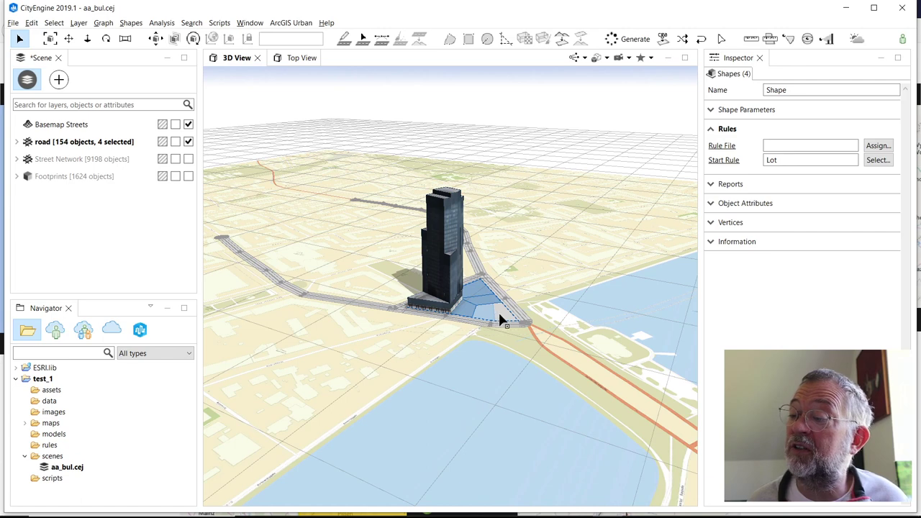
shift+click(501, 317)
click(879, 146)
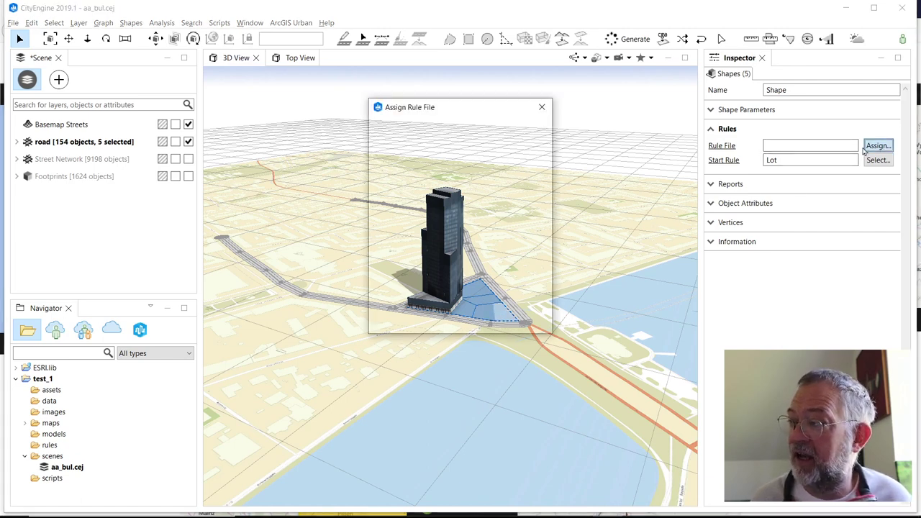
click(518, 137)
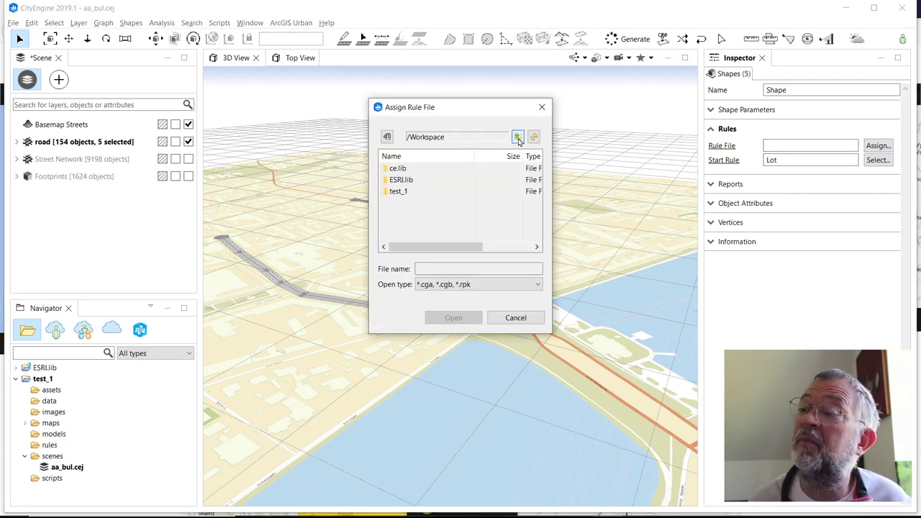
double_click(422, 181)
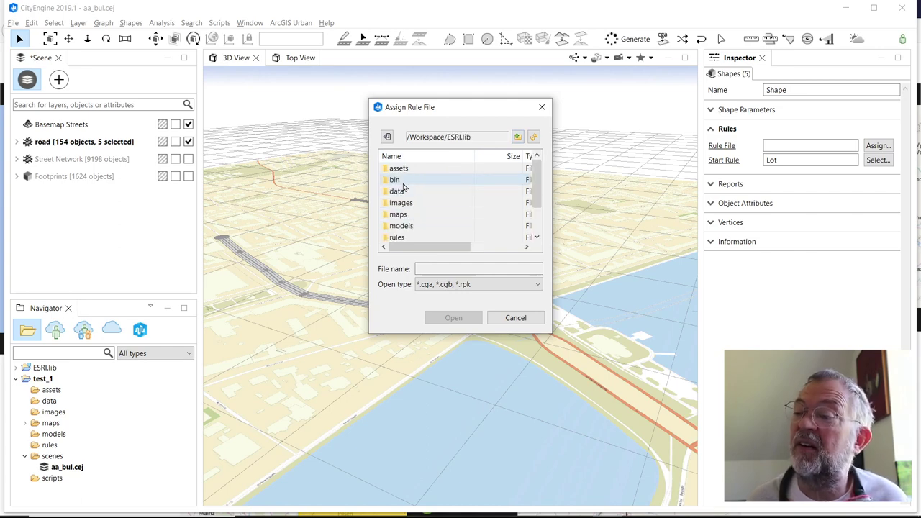
double_click(400, 237)
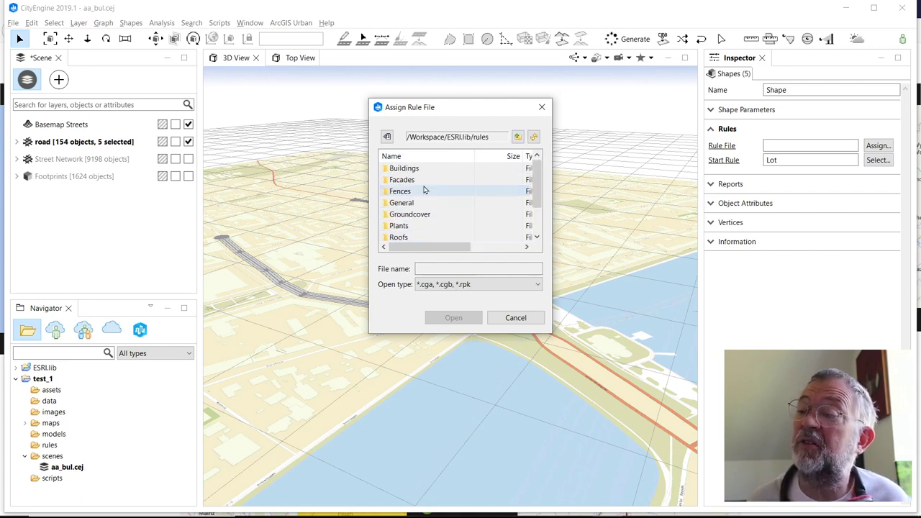
double_click(414, 170)
click(428, 169)
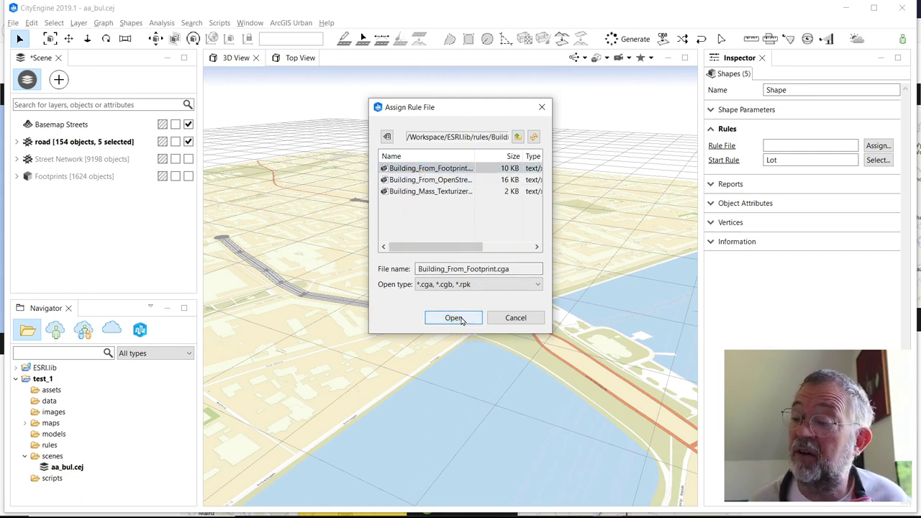
click(455, 318)
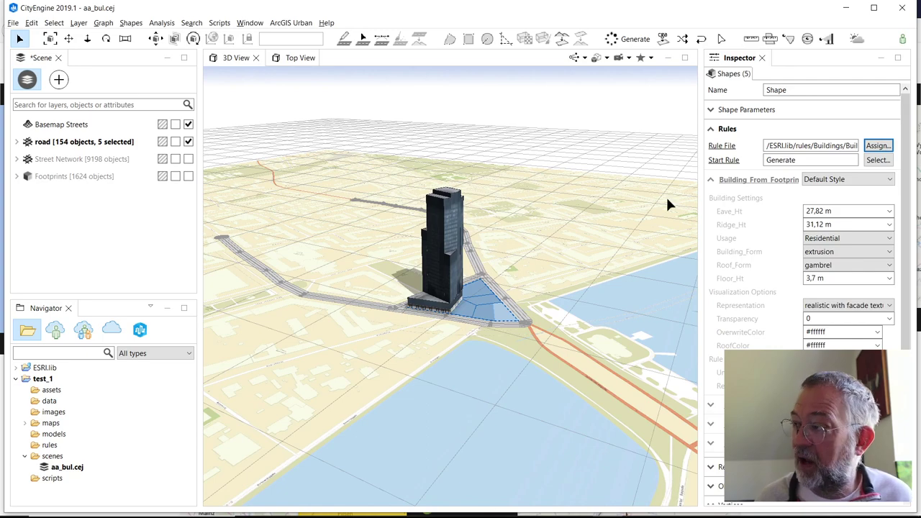
Step: Generate the buildings on the five selected lots and show their street facades up close
click(627, 40)
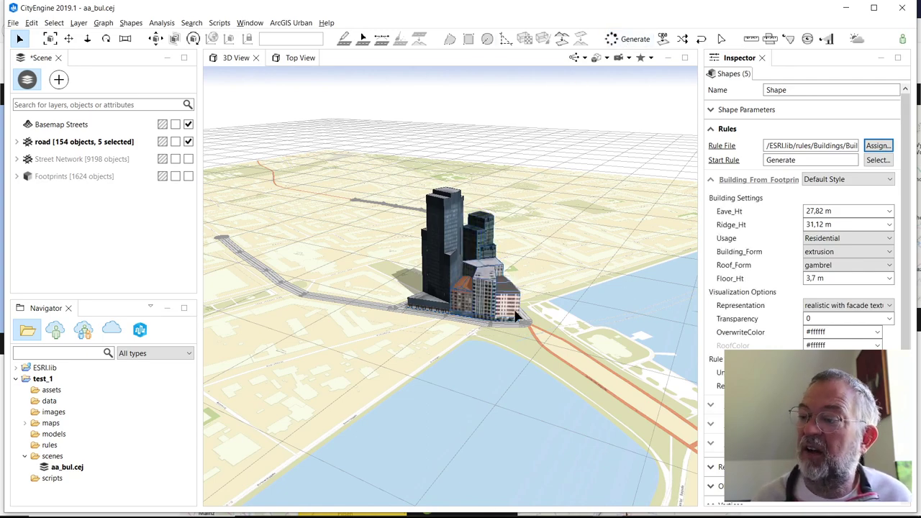
scroll(515, 317, up, 4)
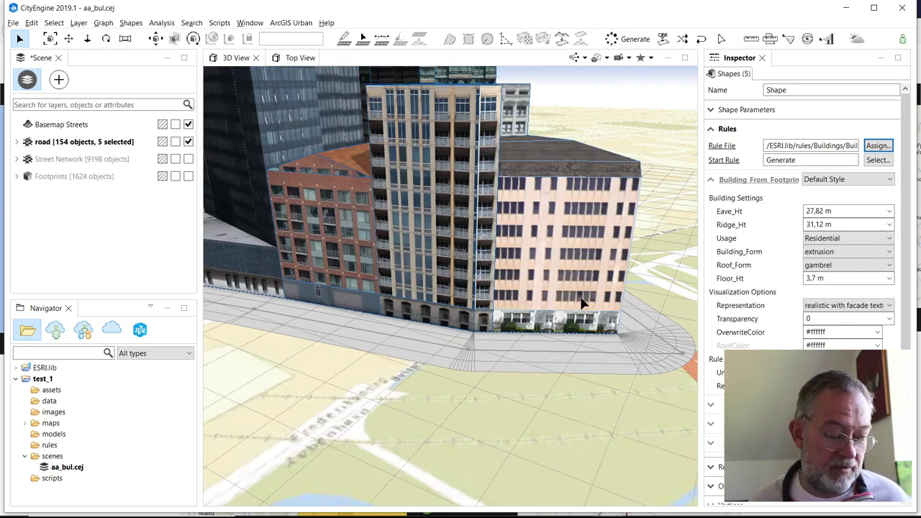
Step: Examine the generated buildings and surrounding streets of the triangular block from all sides, both close up and from a distance
click(635, 342)
shift+click(523, 340)
key(super)
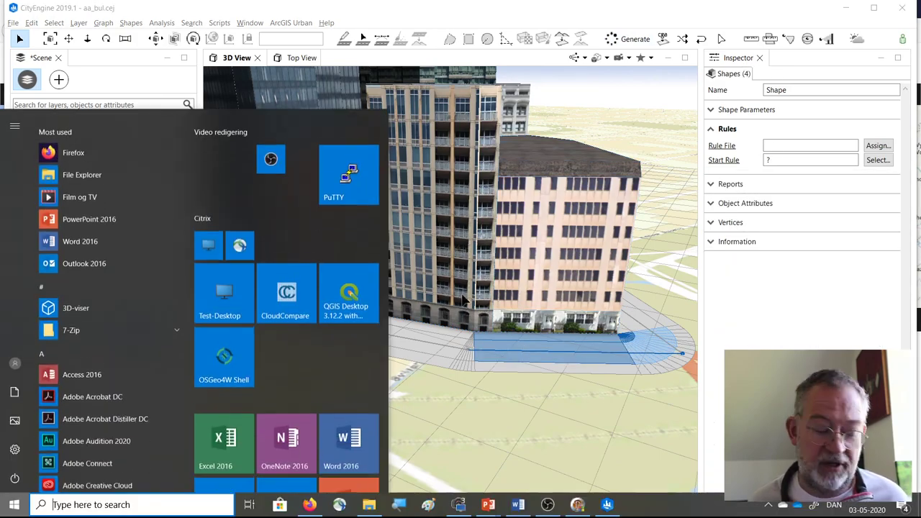
click(550, 357)
alt+drag(550, 356, 480, 268)
scroll(391, 295, down, 5)
scroll(391, 295, up, 6)
scroll(481, 268, up, 8)
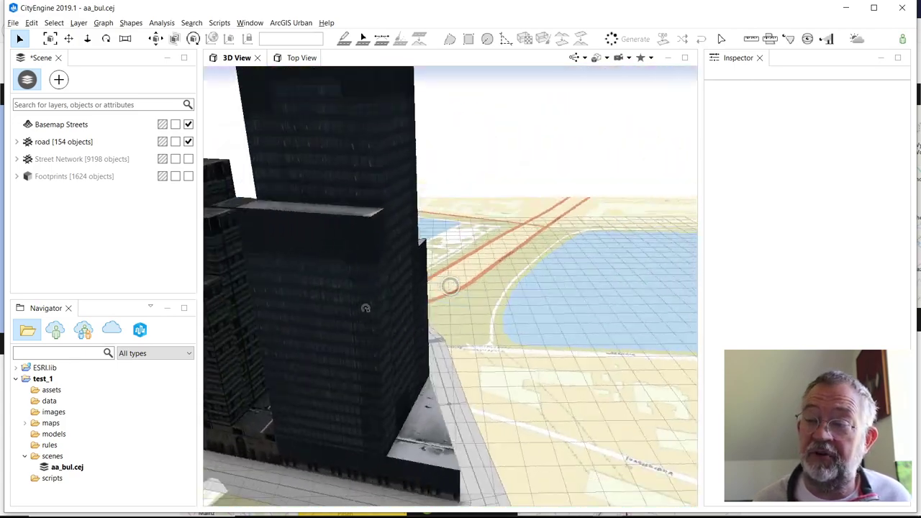
scroll(355, 368, down, 5)
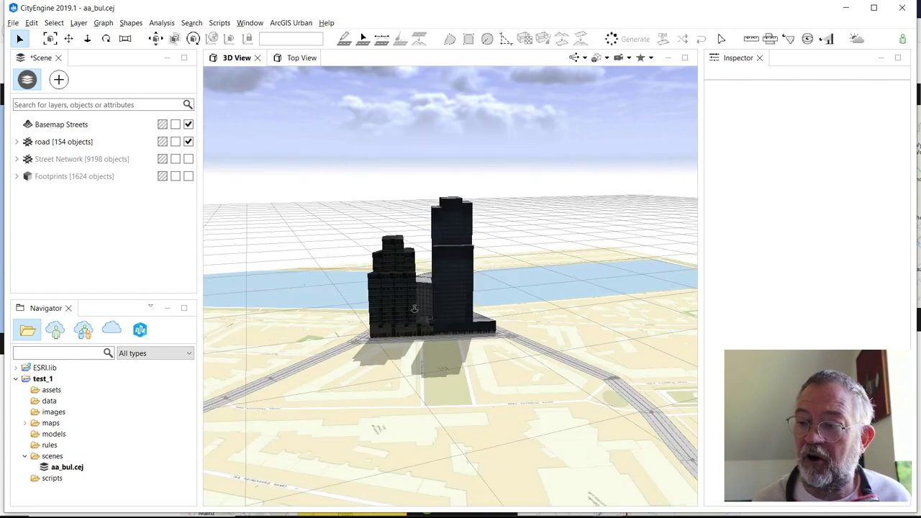
scroll(385, 329, up, 2)
alt+drag(385, 329, 429, 266)
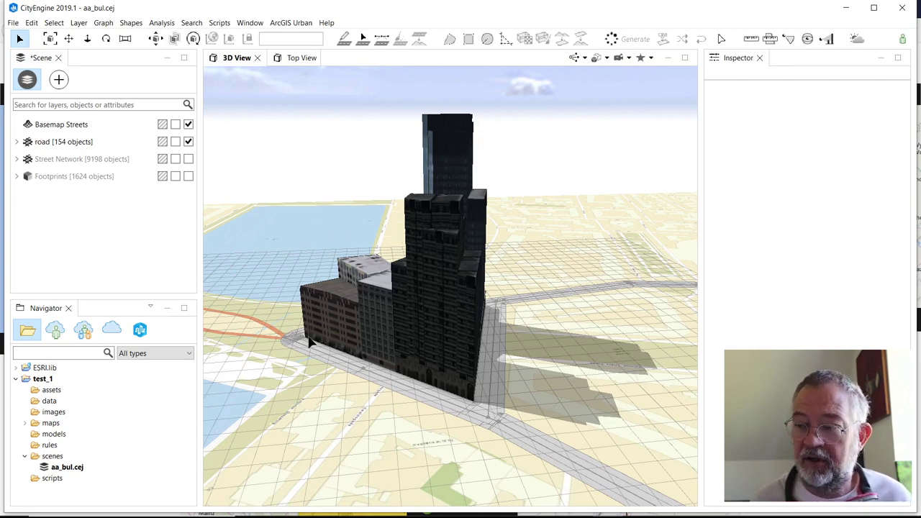
alt+drag(327, 344, 504, 314)
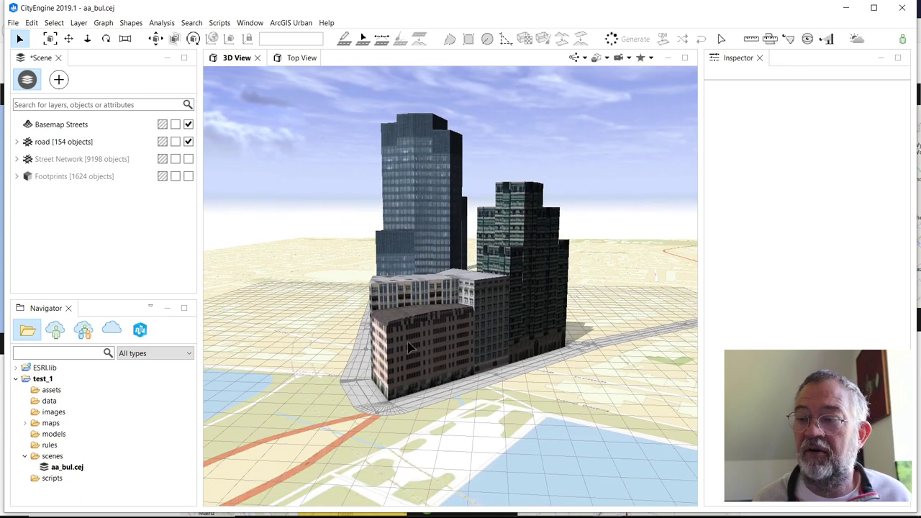